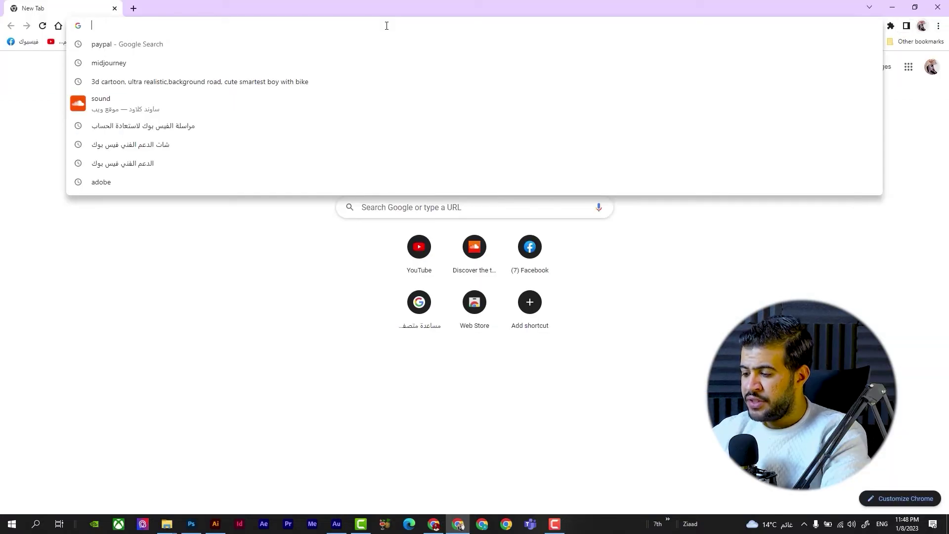
Step: Search Google for paypal, open PayPal's Egypt site and start a free sign-up
type("a")
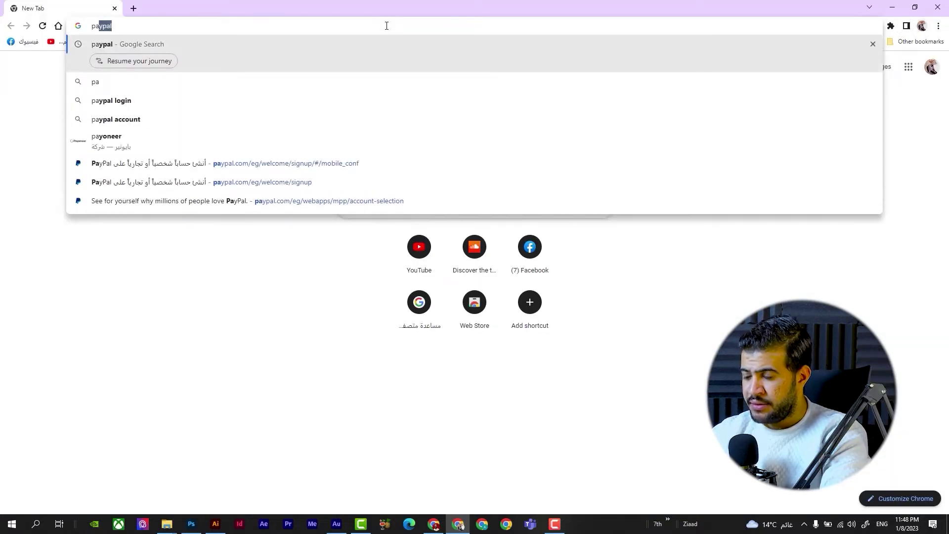
type("ypal")
key("Return")
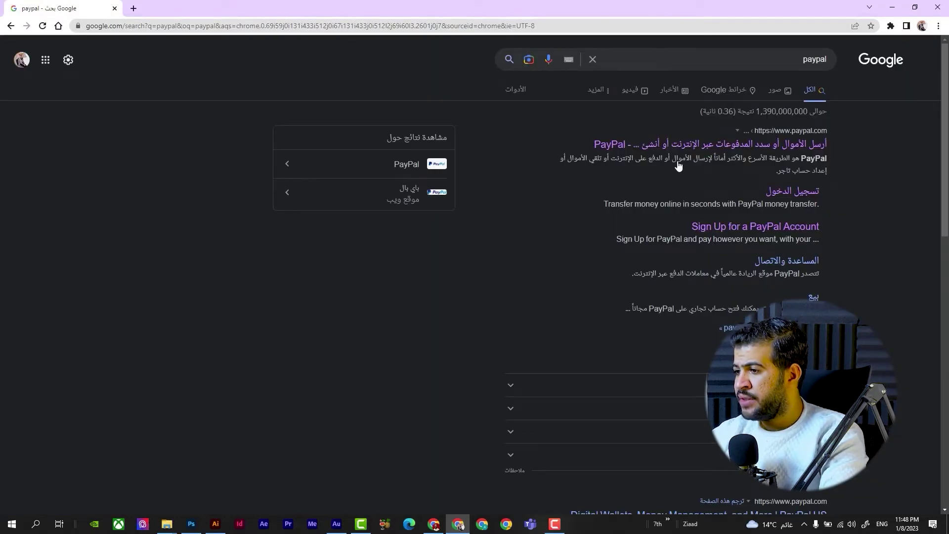
left_click(712, 150)
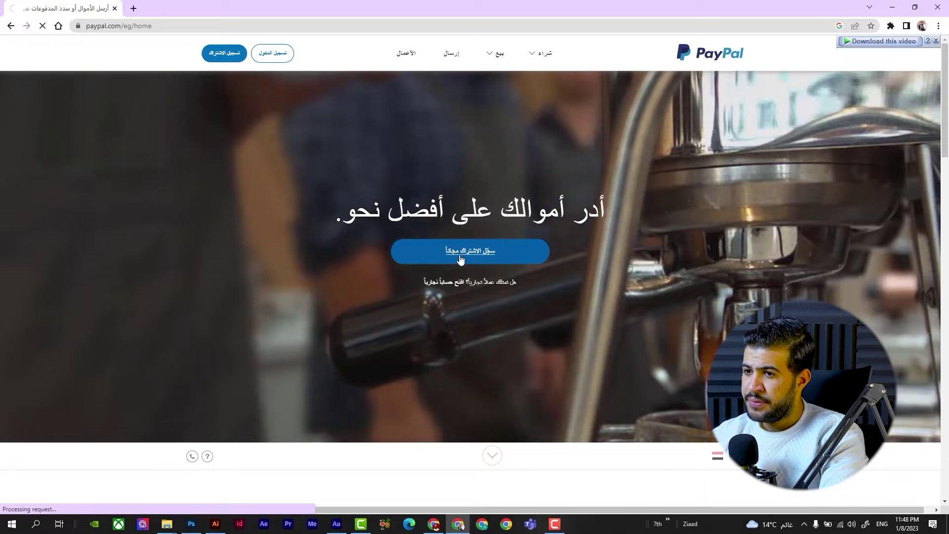
left_click(460, 253)
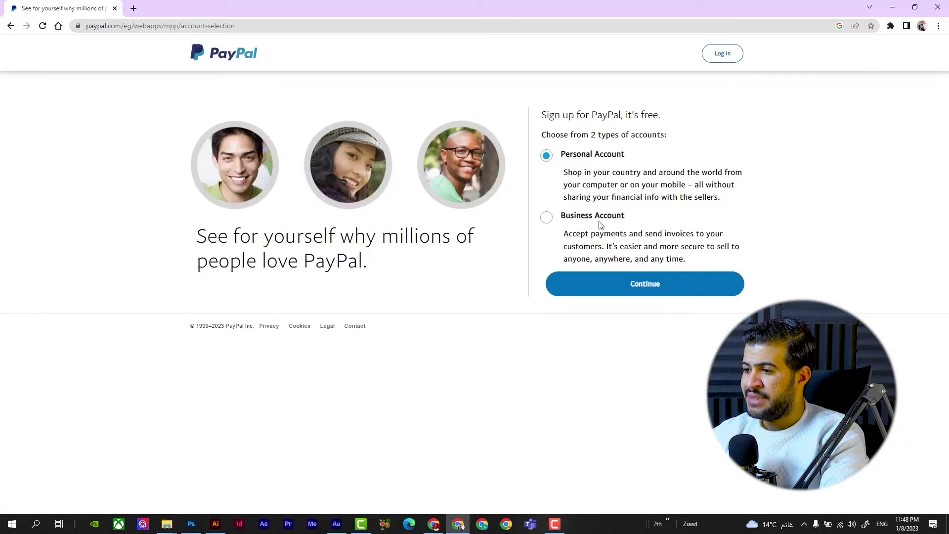
Step: Choose Business Account, continue, and tick the reCAPTCHA 'I'm not a robot' box
left_click(569, 219)
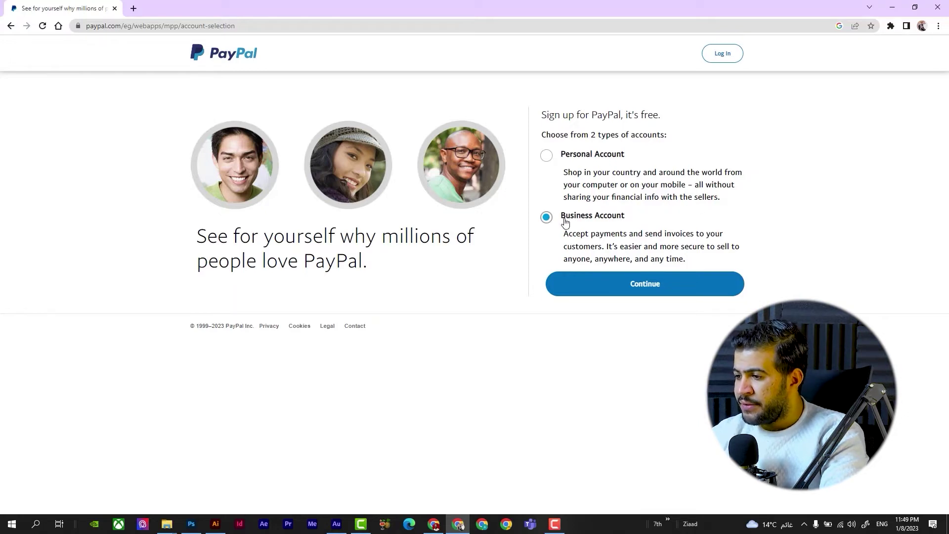
left_click(633, 284)
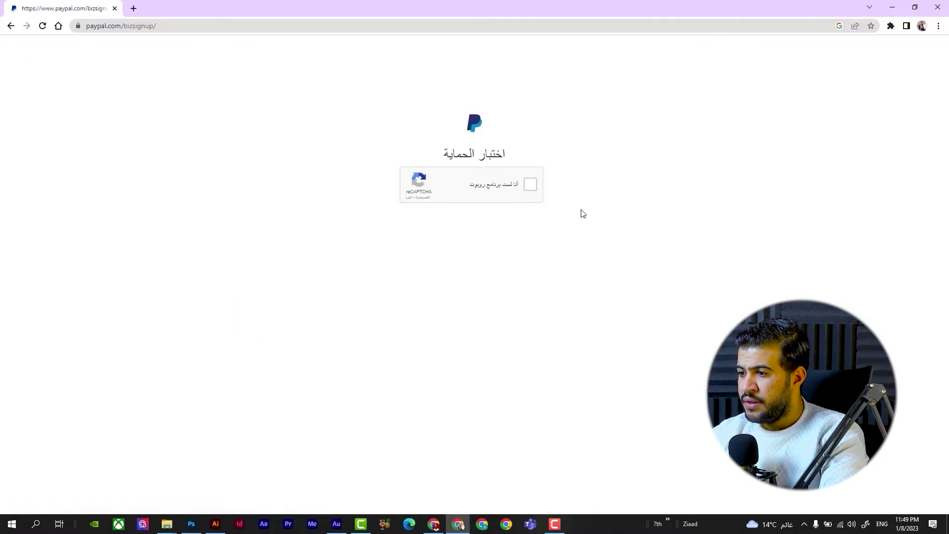
left_click(532, 185)
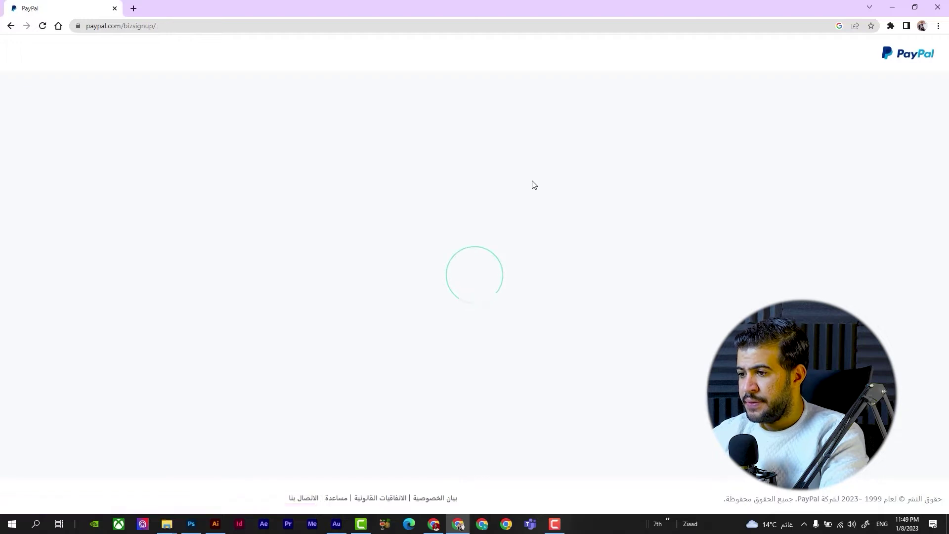
Step: Enter a sign-up e-mail, then replace it with a different address after PayPal rejects it as already used
left_click(467, 259)
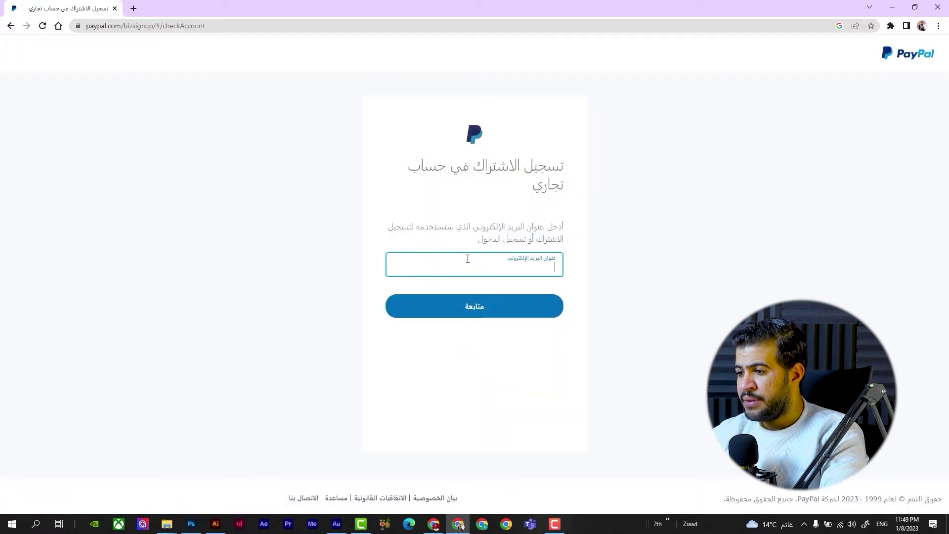
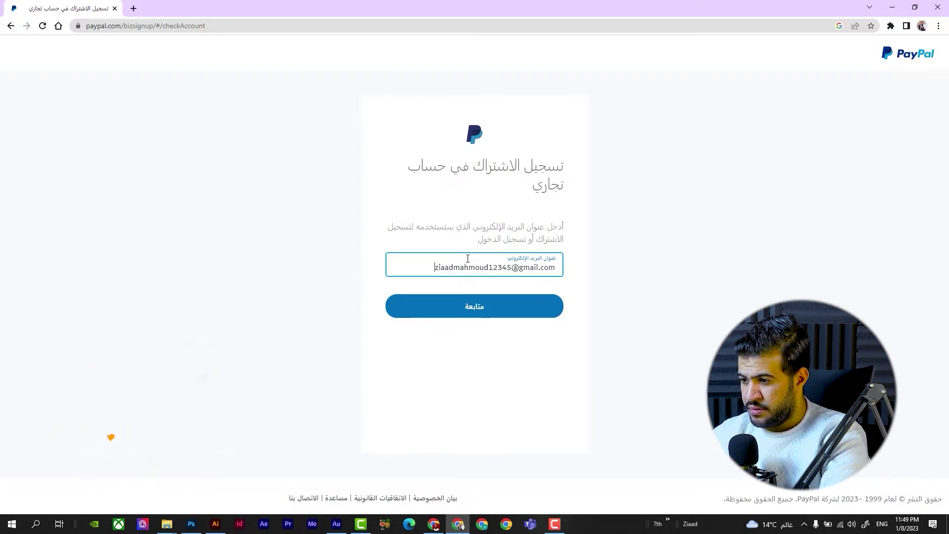
left_click(463, 303)
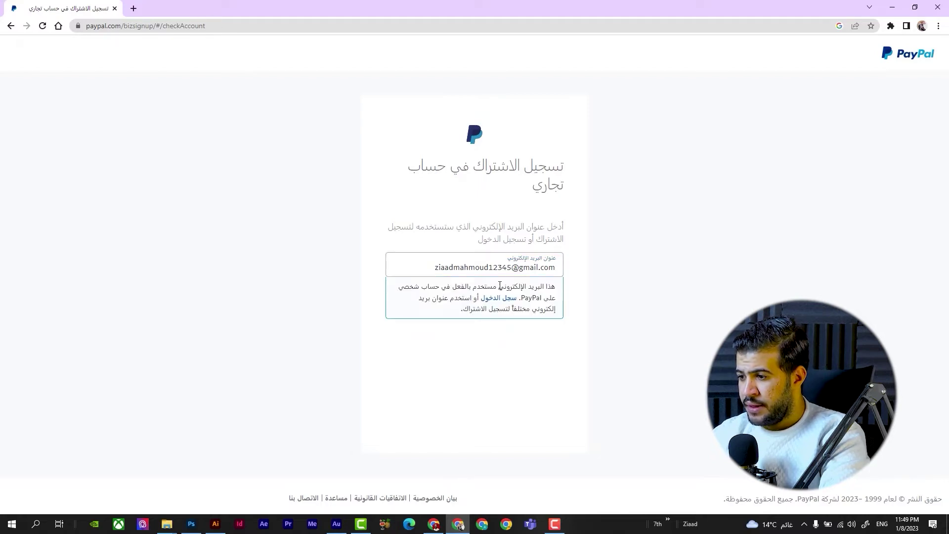
triple_click(471, 269)
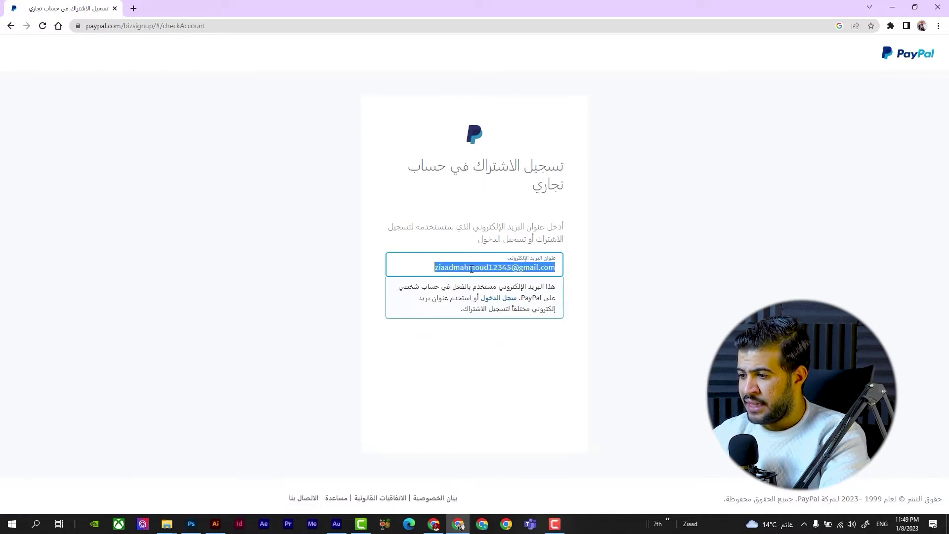
key("BackSpace")
type("zia")
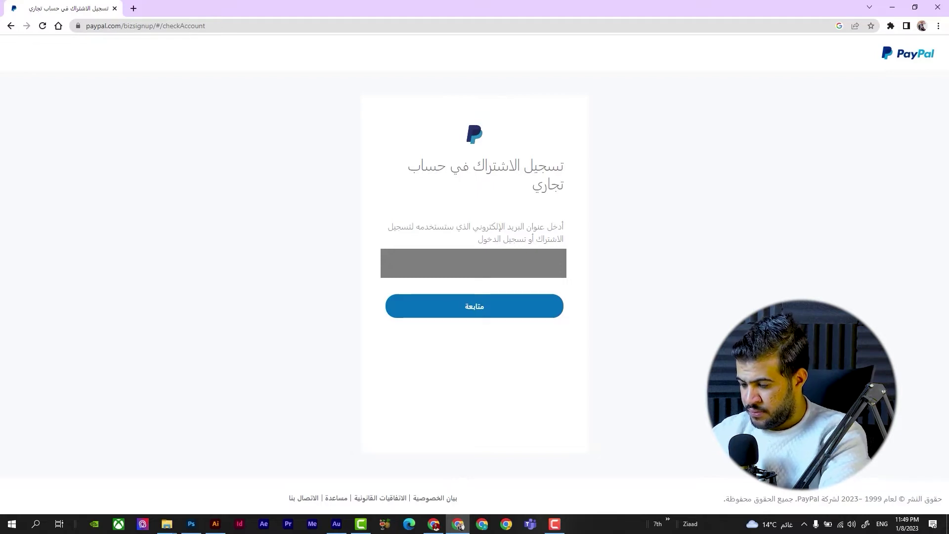
left_click(457, 309)
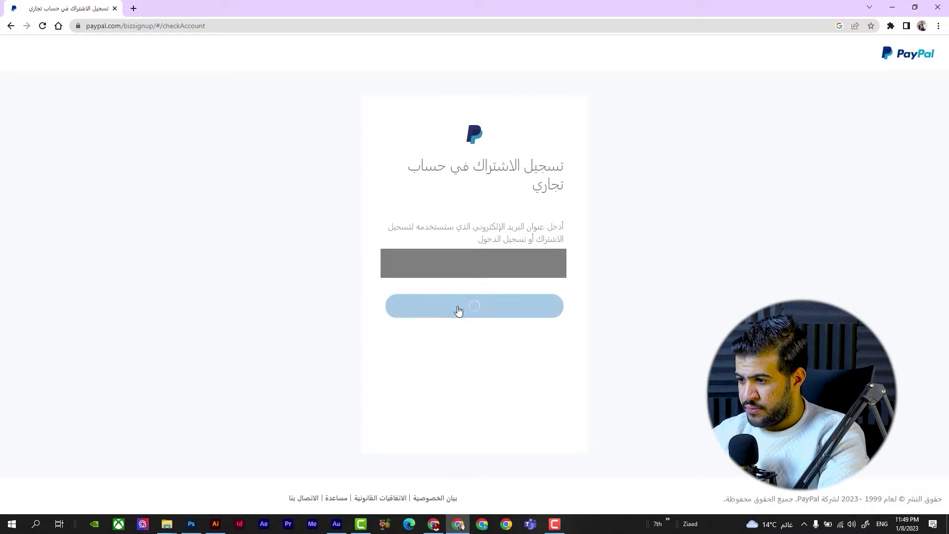
Step: Type an account password that satisfies the number-or-symbol rule
left_click(468, 260)
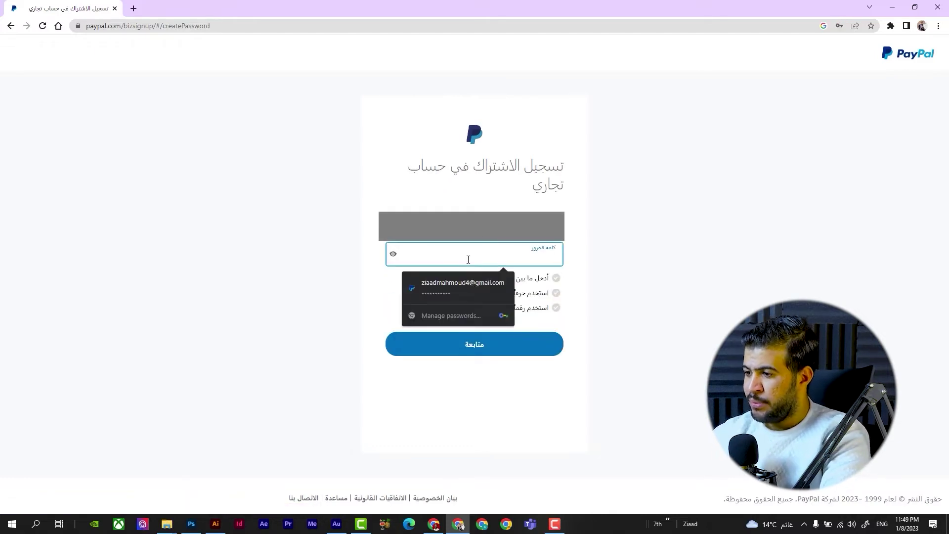
left_click(614, 280)
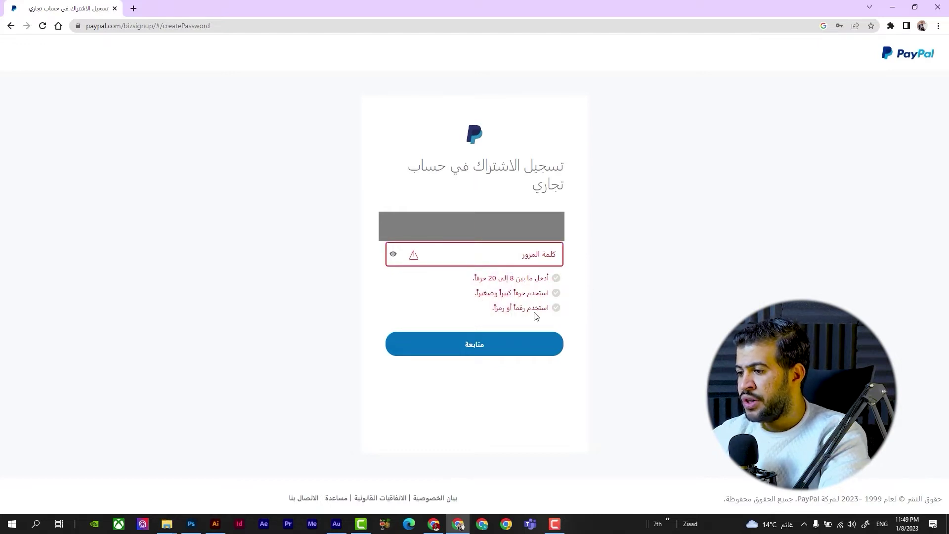
left_click(486, 266)
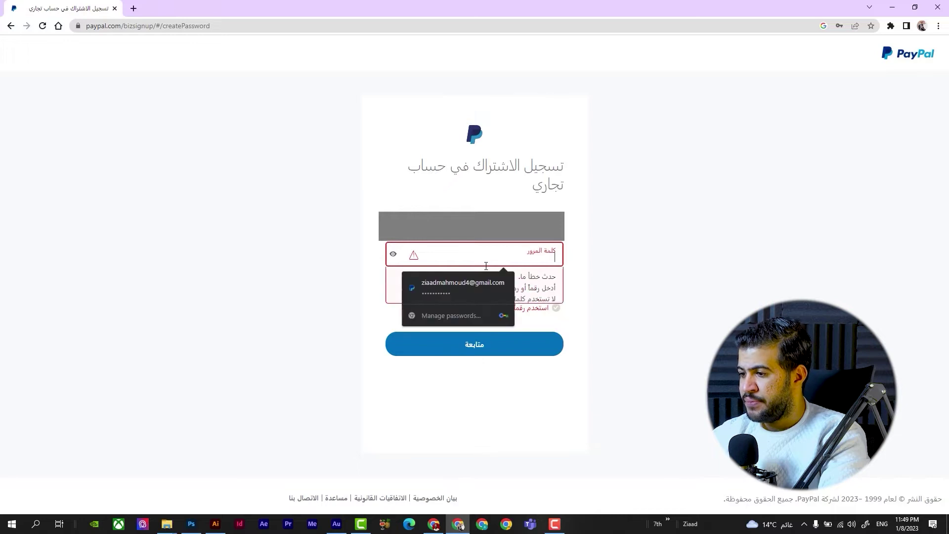
type("••••••••")
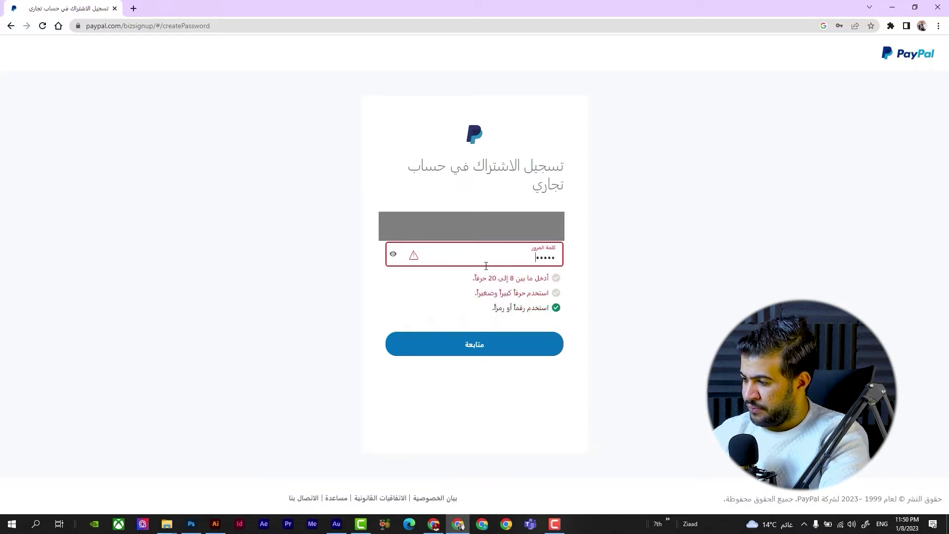
type("••")
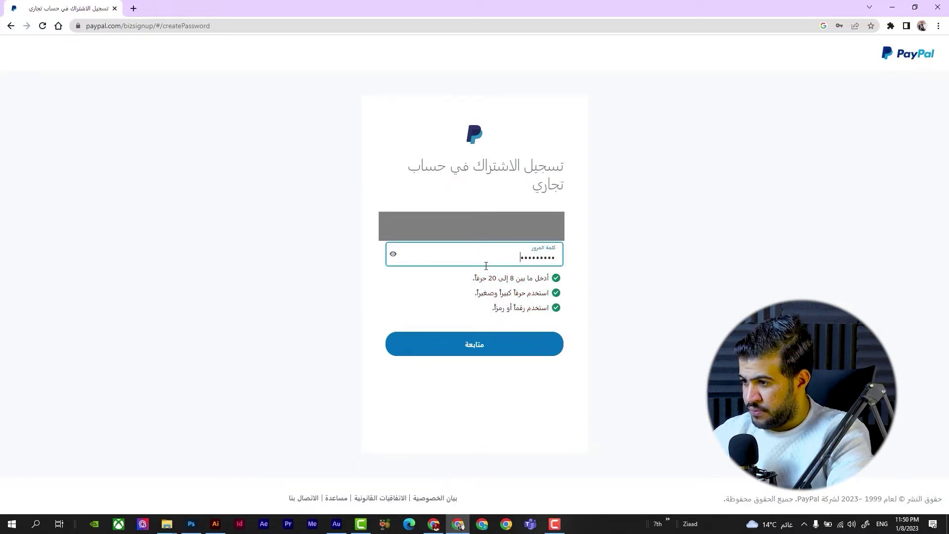
Step: Submit the password, then fill in the owner's legal first and last name and business name FREELANCER
left_click(486, 340)
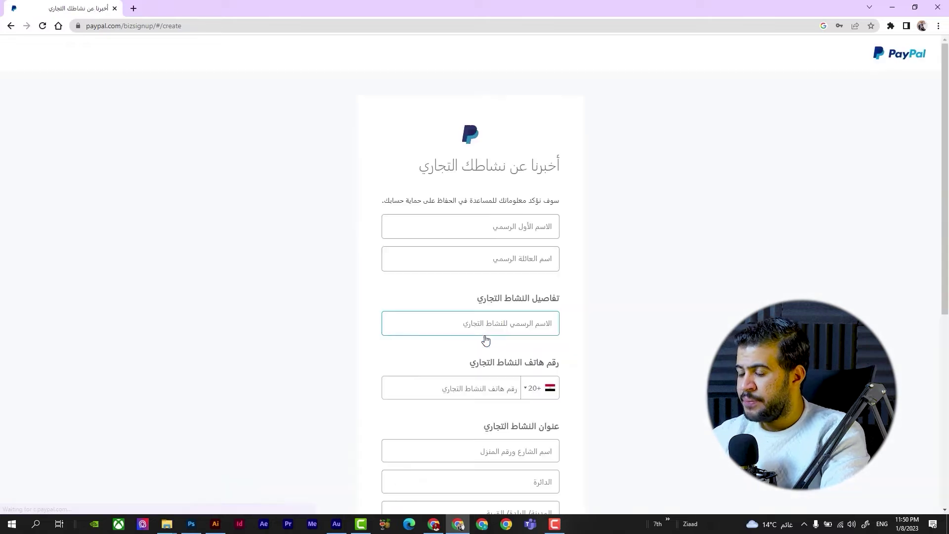
scroll(433, 370, "down", 7)
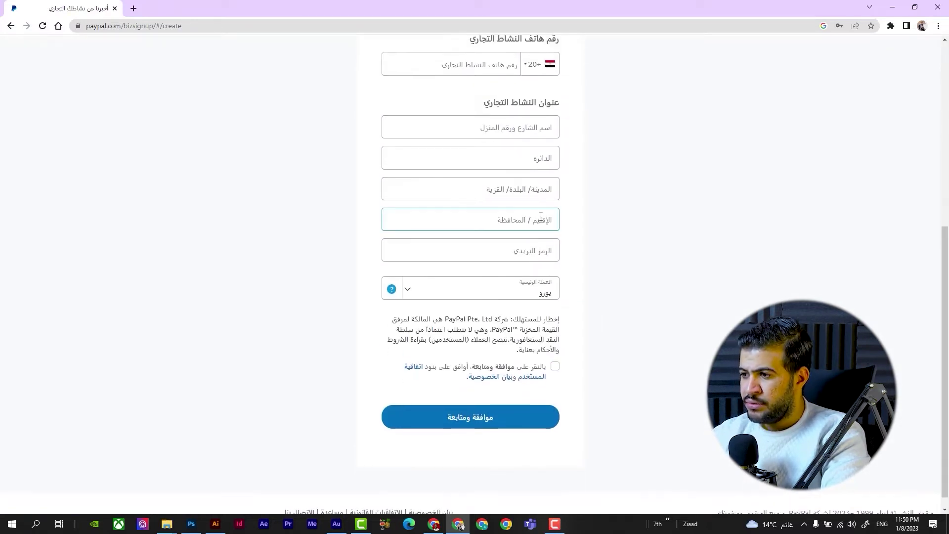
scroll(495, 220, "up", 4)
left_click(534, 92)
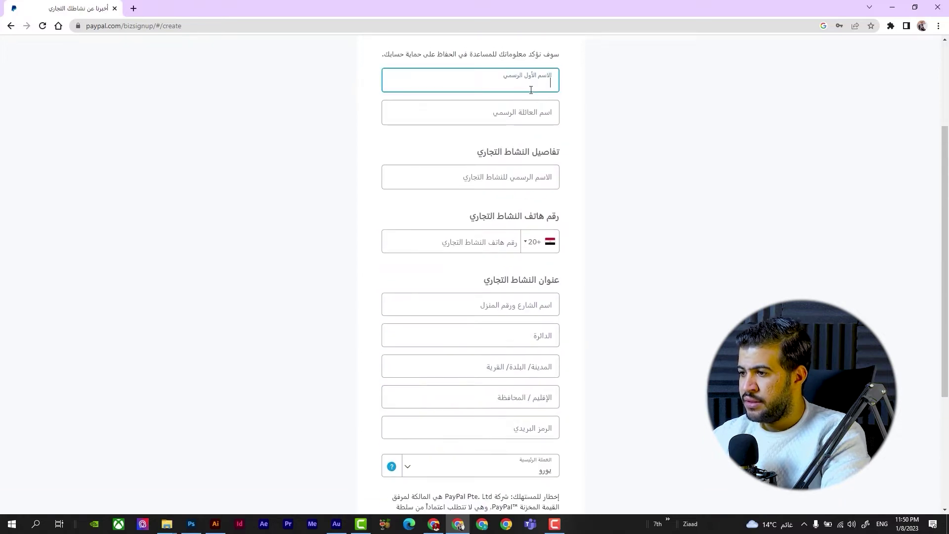
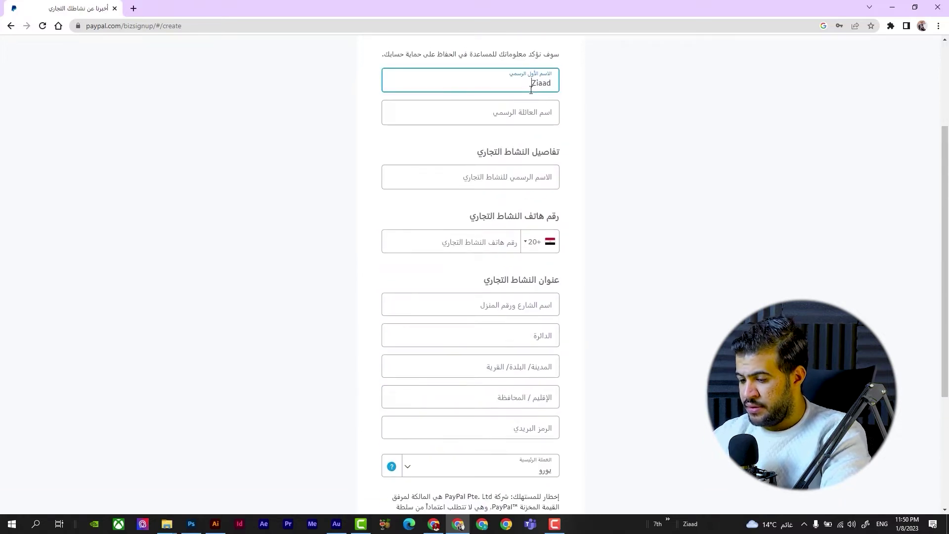
key("Tab")
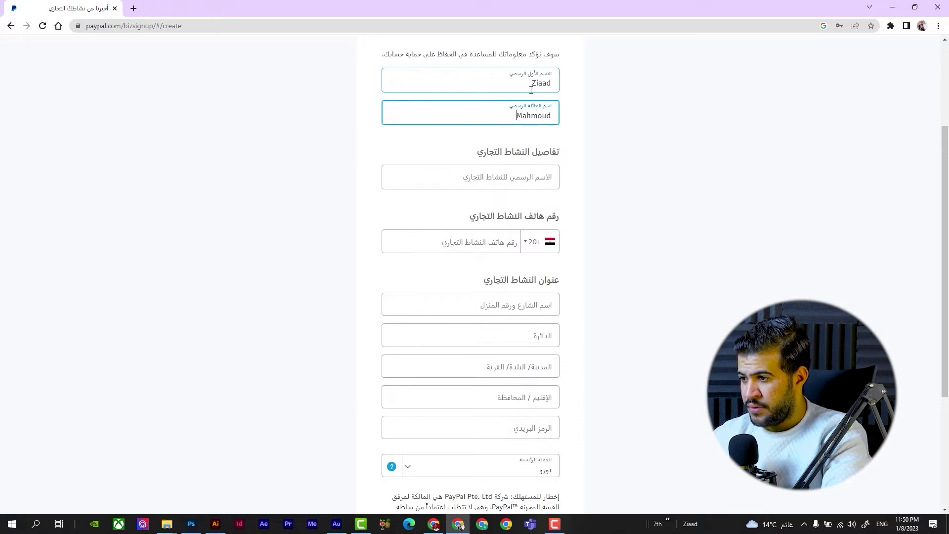
left_click(496, 175)
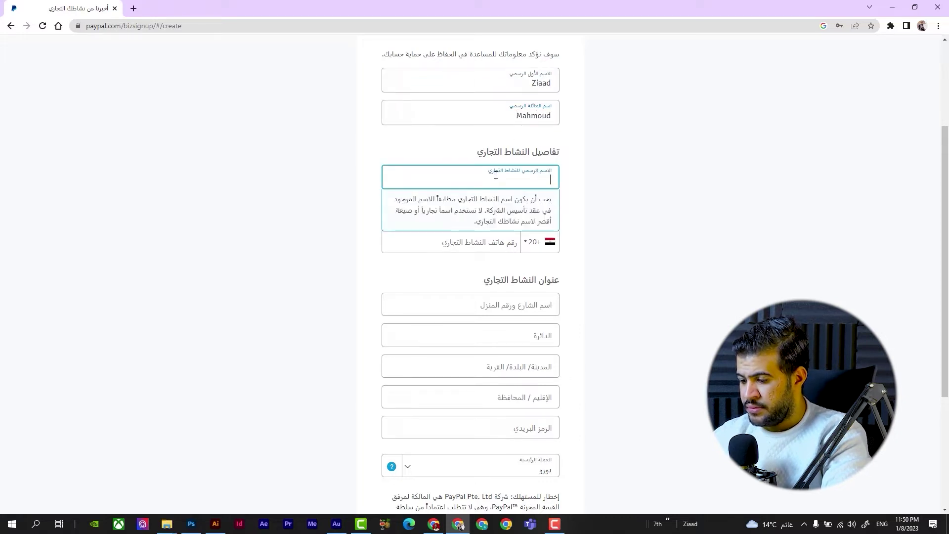
type("FREE")
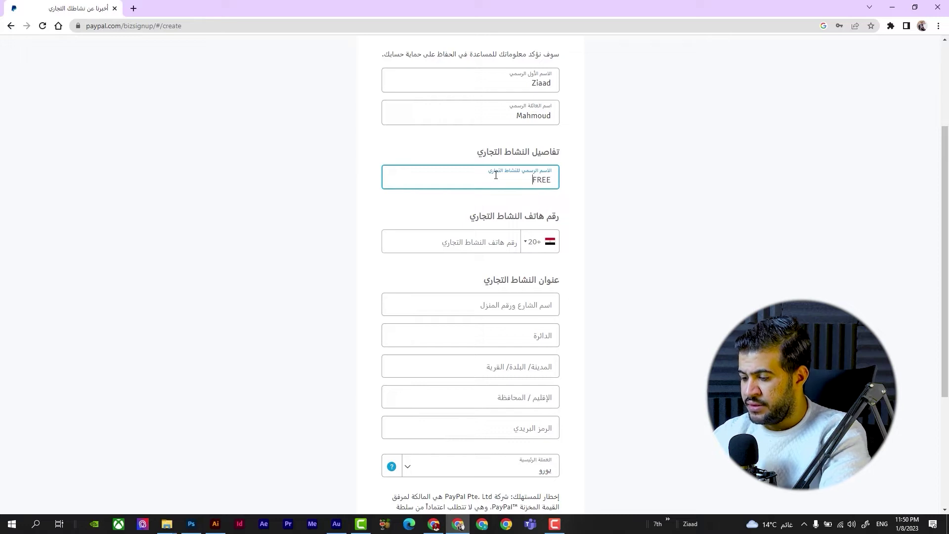
type("LANCER")
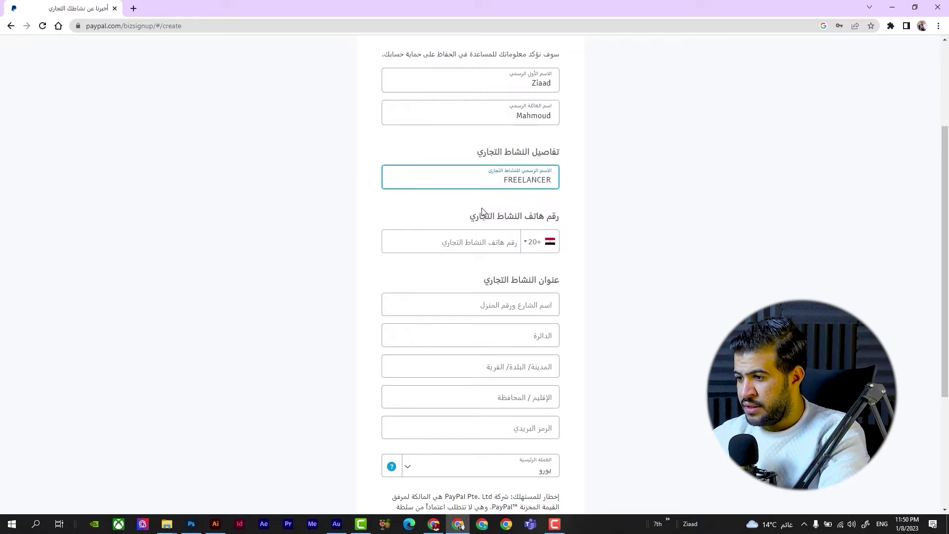
Step: Enter the business phone number plus the address street, district, city and governorate, typing in Arabic
left_click(435, 240)
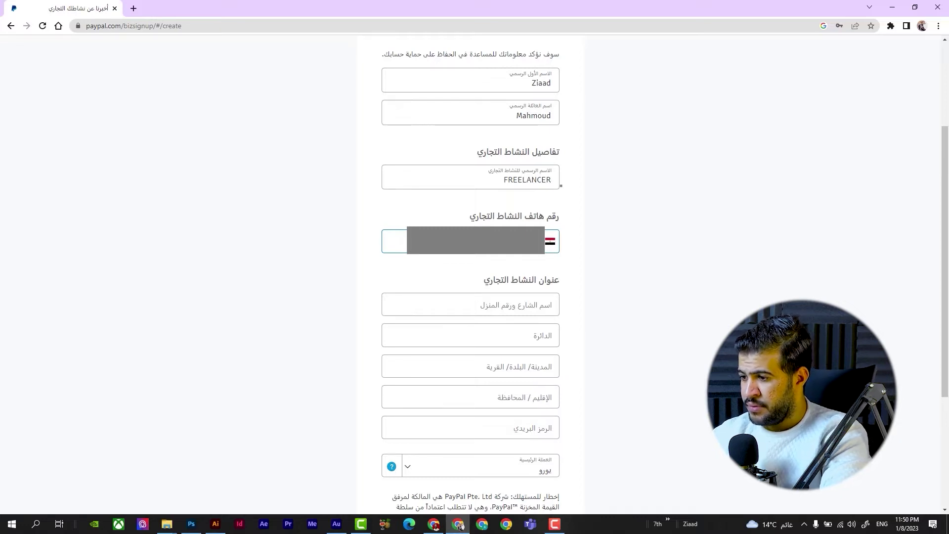
scroll(450, 291, "down", 1)
left_click(465, 261)
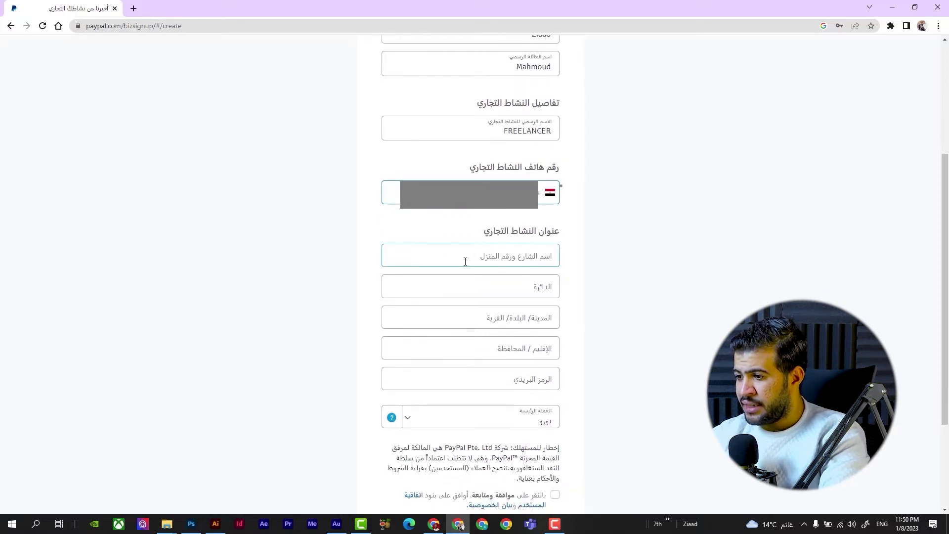
type("3")
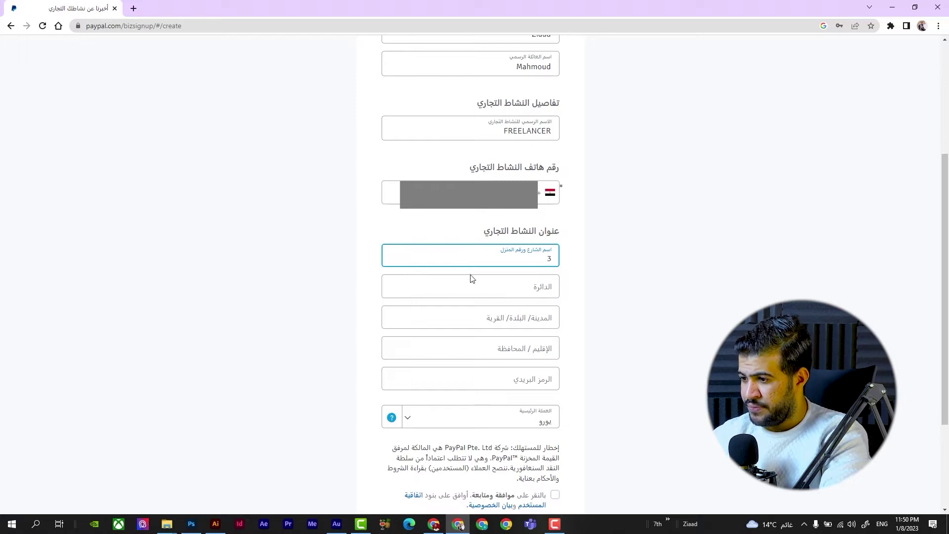
left_click(468, 289)
type("HG")
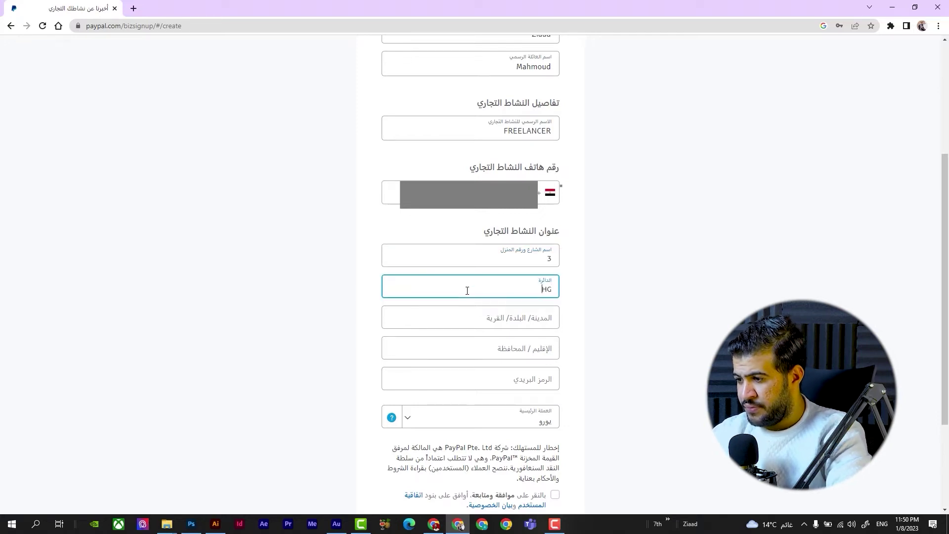
key("BackSpace")
key("BackSpace")
key("alt+shift")
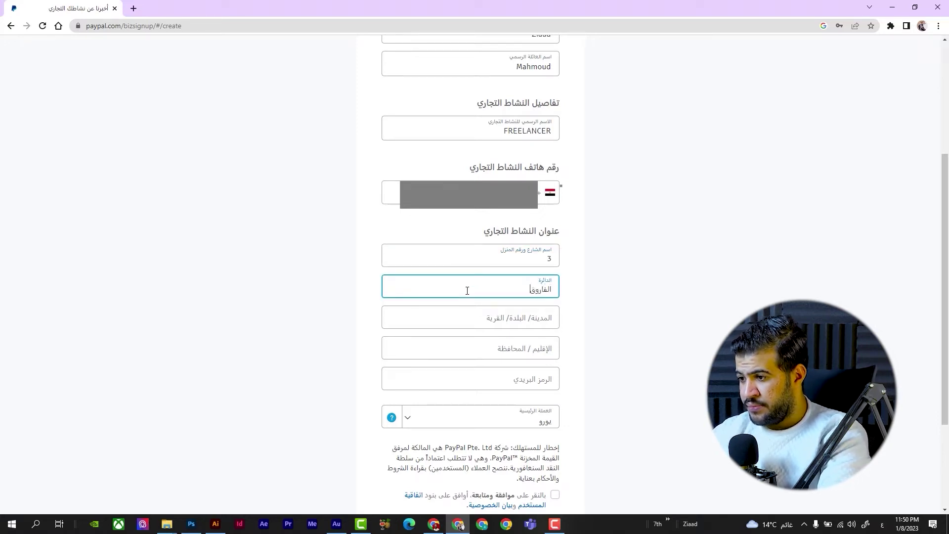
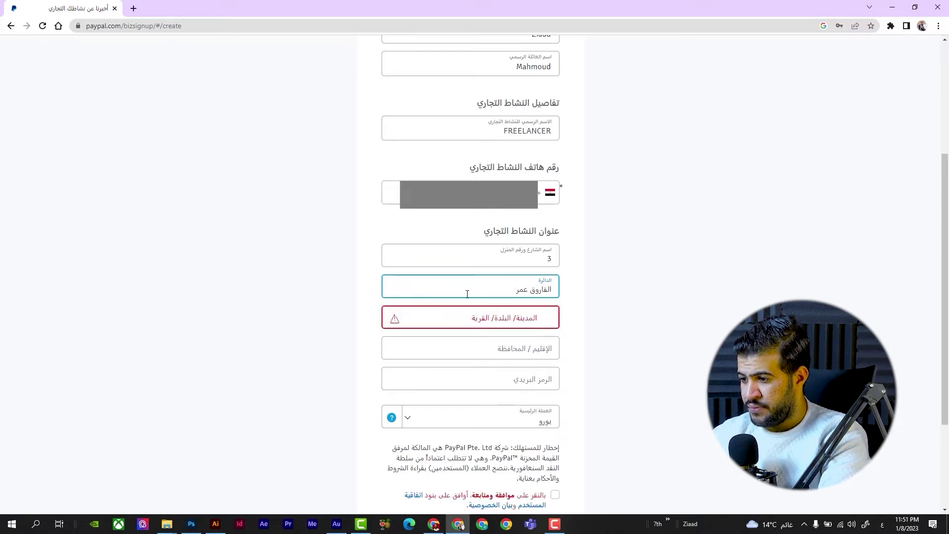
left_click(465, 311)
type("الجيز")
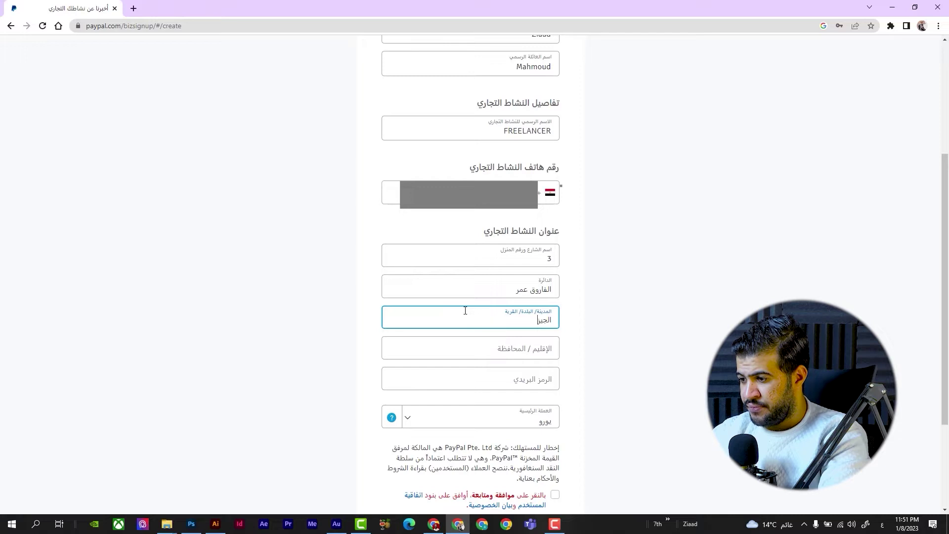
type("ة")
left_click(456, 356)
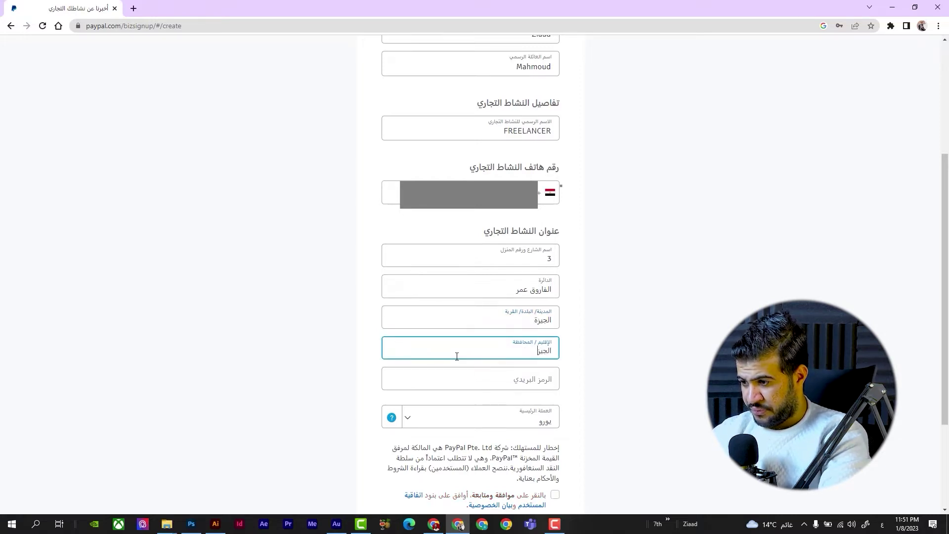
scroll(451, 364, "down", 2)
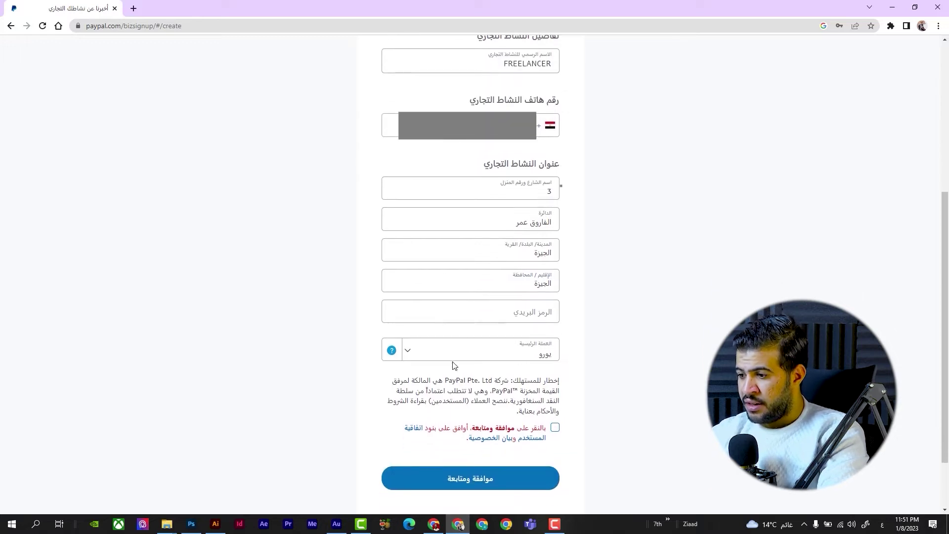
left_click(474, 318)
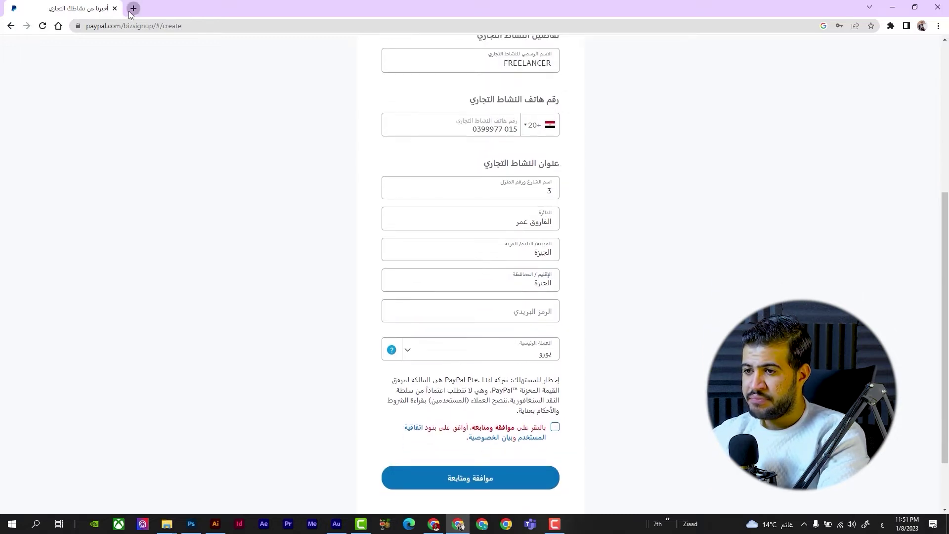
Step: Search Google in a new tab for the city's postal codes, e.g. 12621, then return to PayPal
left_click(130, 10)
left_click(129, 23)
type("رقم بريد")
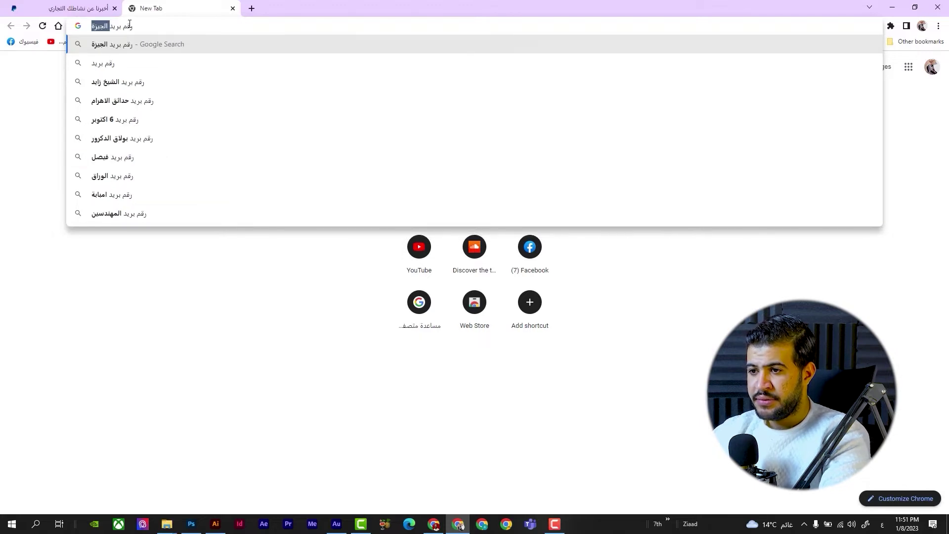
key("Return")
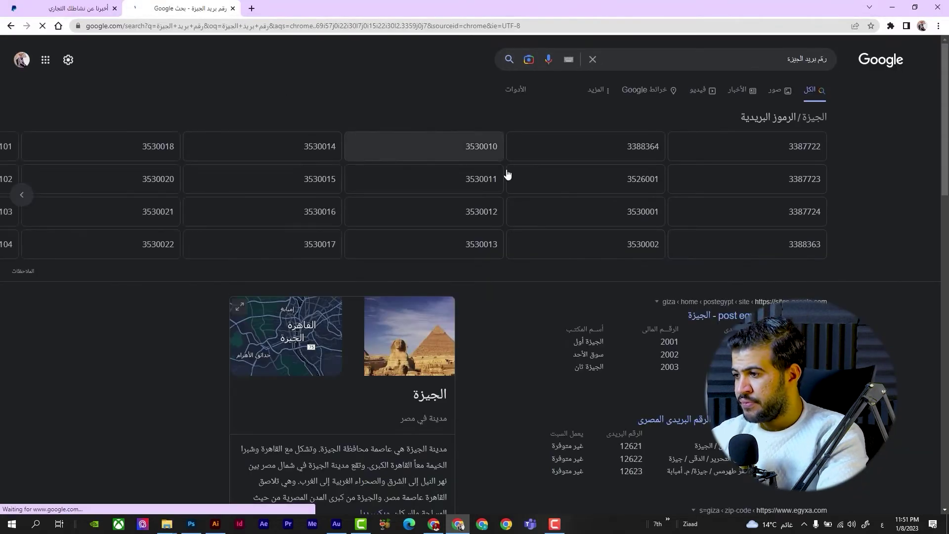
scroll(752, 161, "down", 3)
scroll(751, 161, "up", 3)
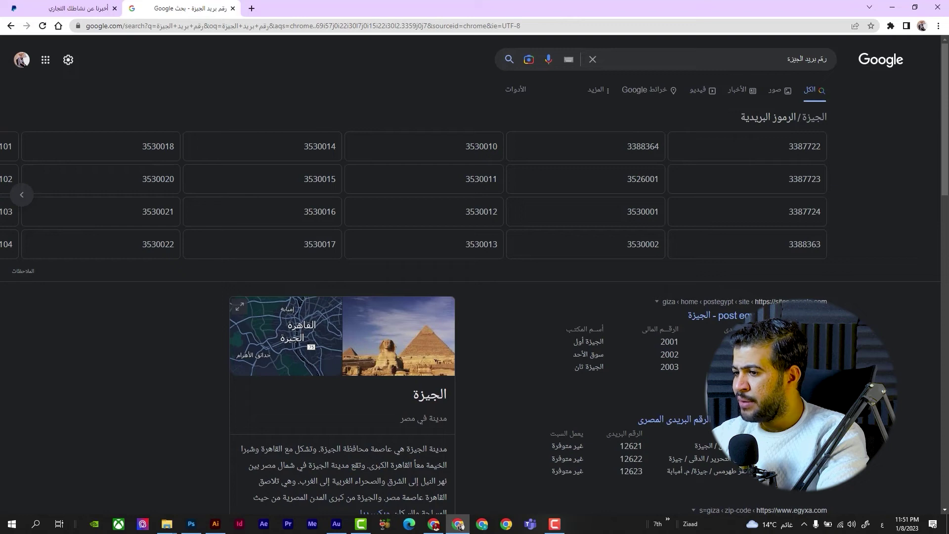
scroll(469, 277, "down", 1)
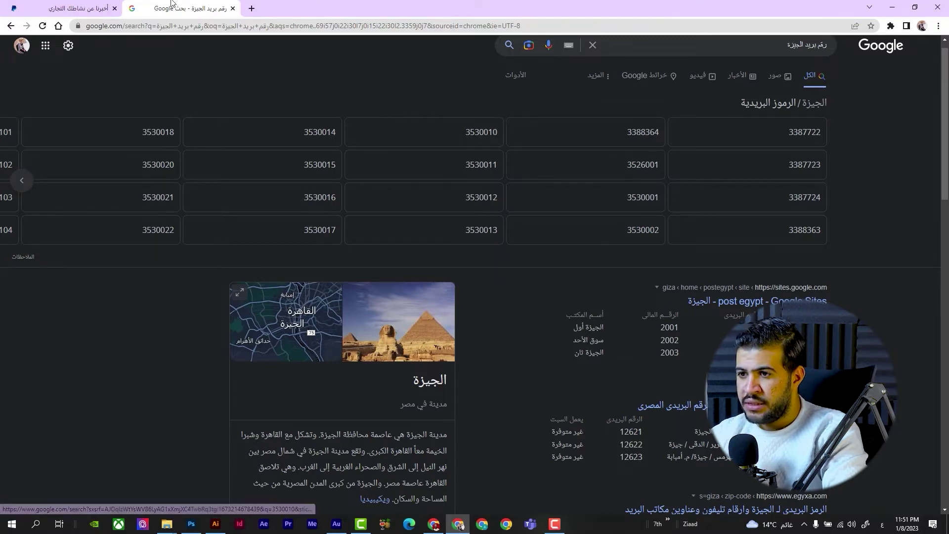
left_click(74, 8)
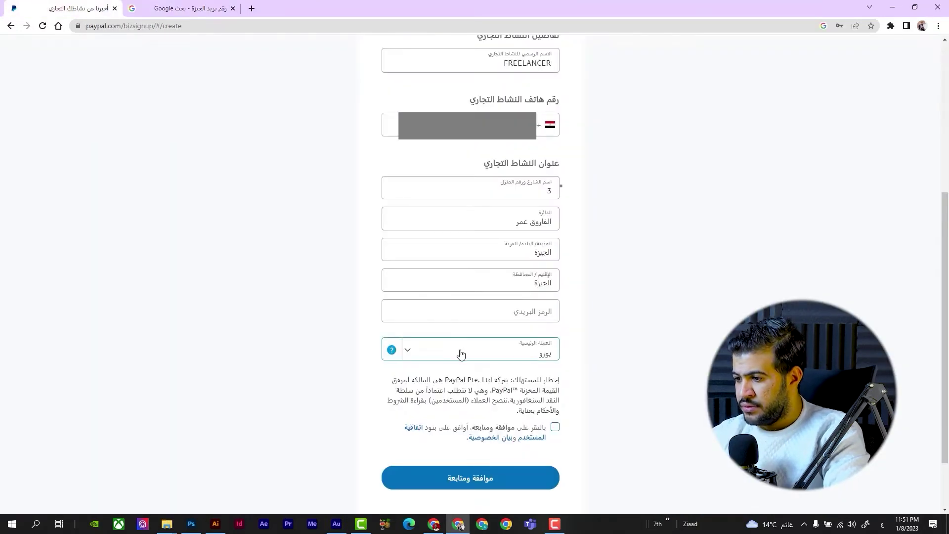
Step: Paste postal code 12511, set US dollar as primary currency, accept the terms and continue
left_click(468, 321)
left_click(464, 311)
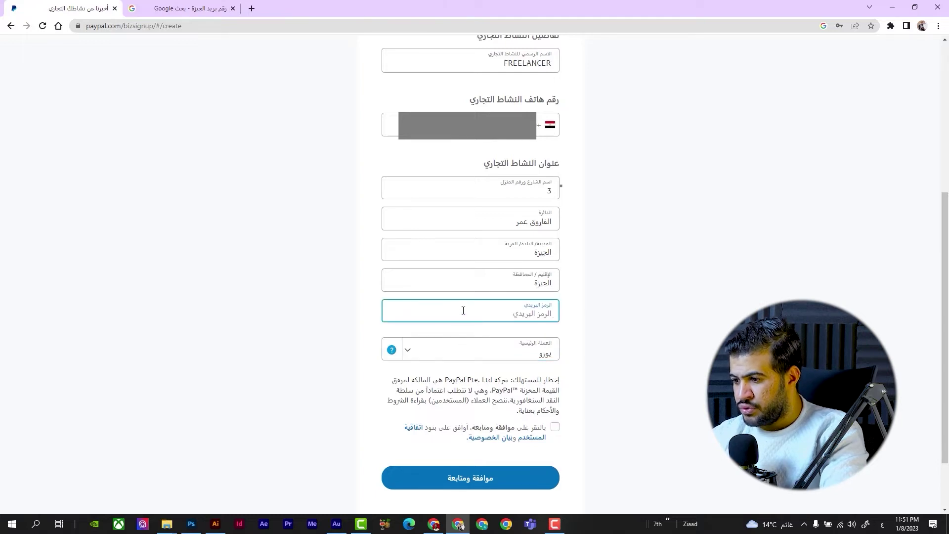
type("12511")
left_click(451, 355)
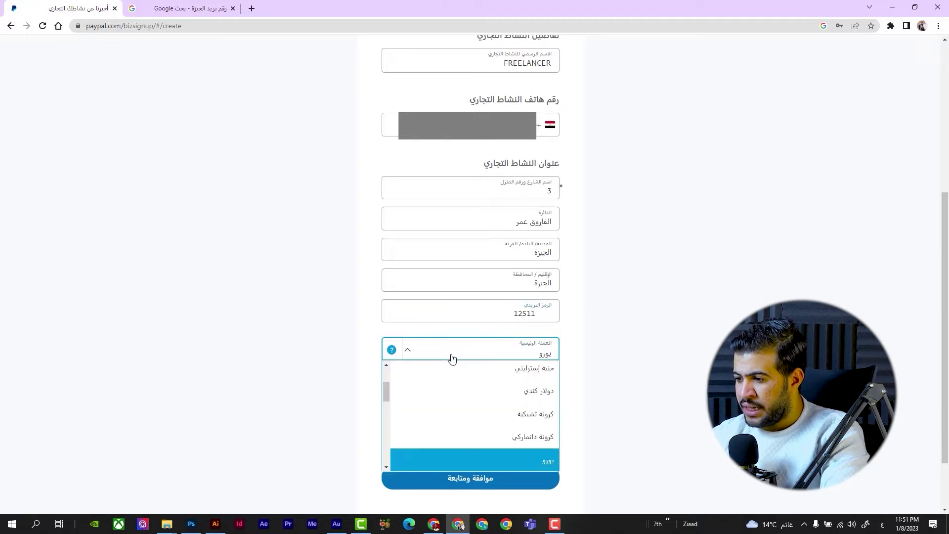
scroll(450, 394, "up", 3)
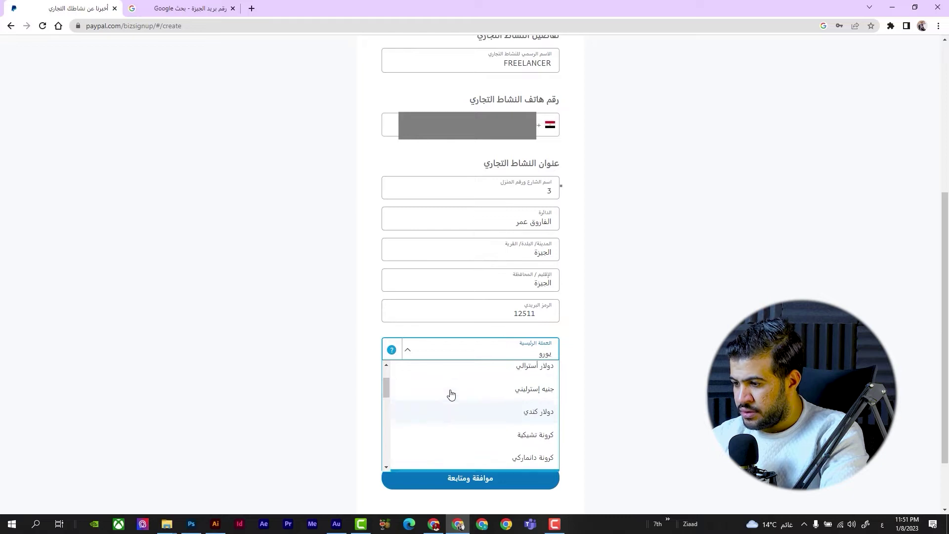
left_click(471, 399)
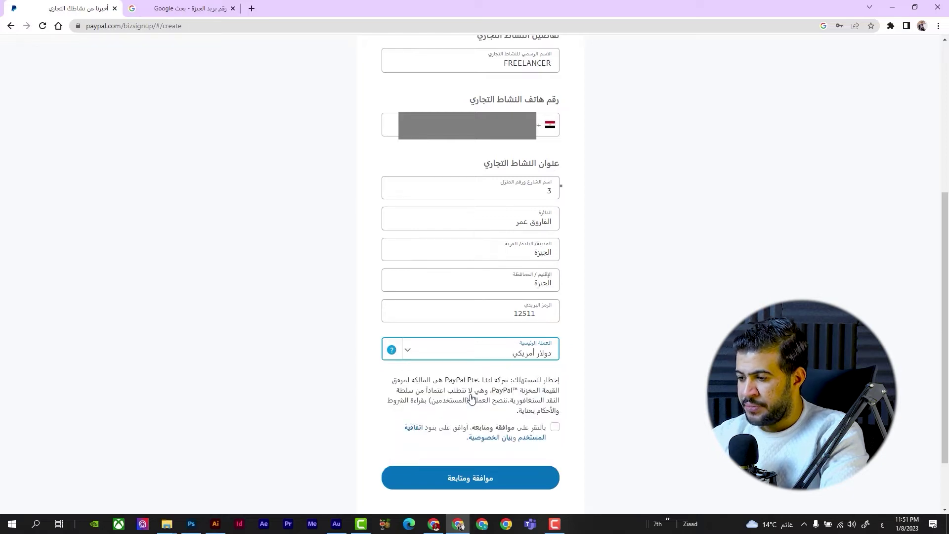
left_click(556, 429)
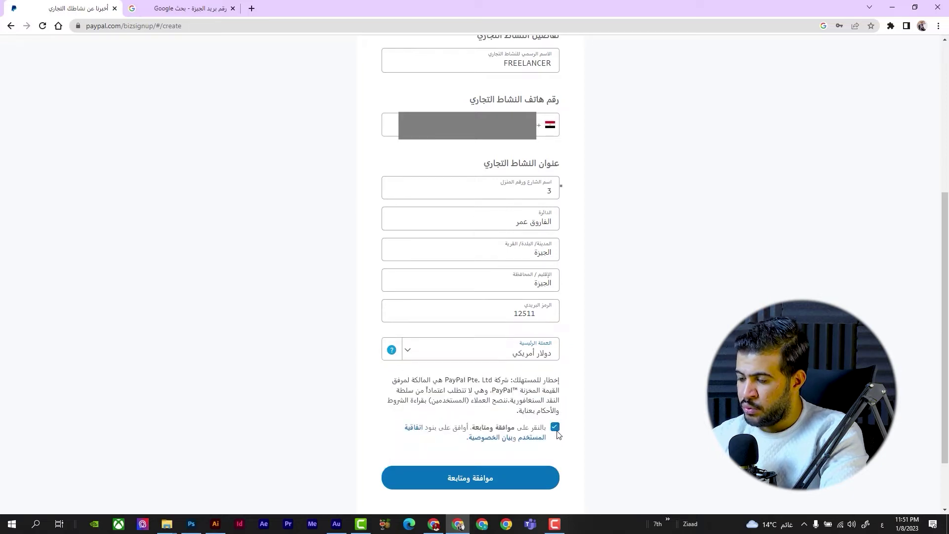
left_click(513, 471)
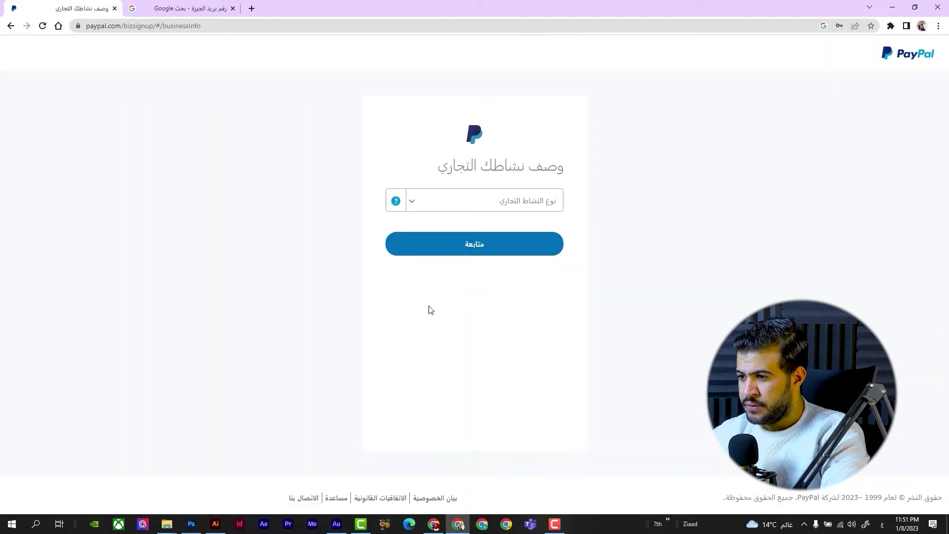
Step: Set business type مالك وحيد and keyword الخدمات الاحترافية, then submit the description
left_click(441, 212)
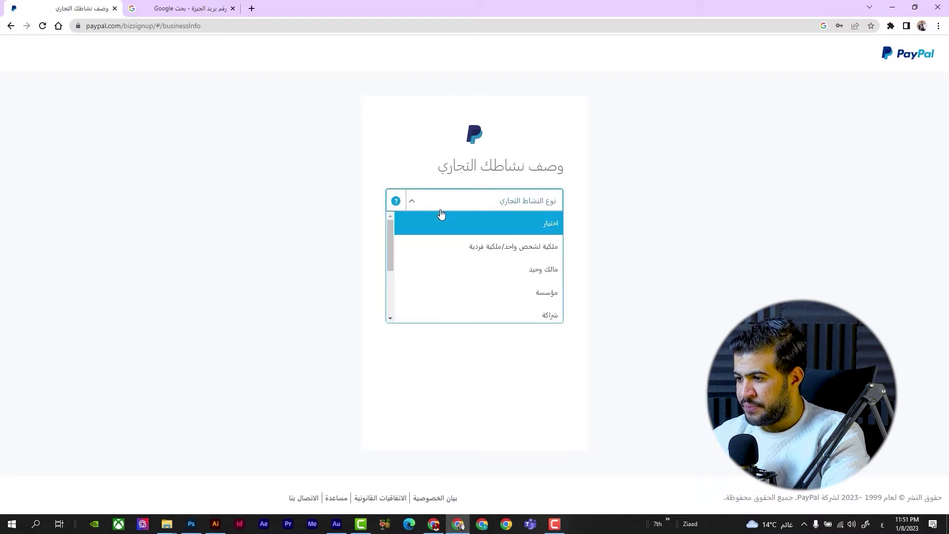
left_click(439, 274)
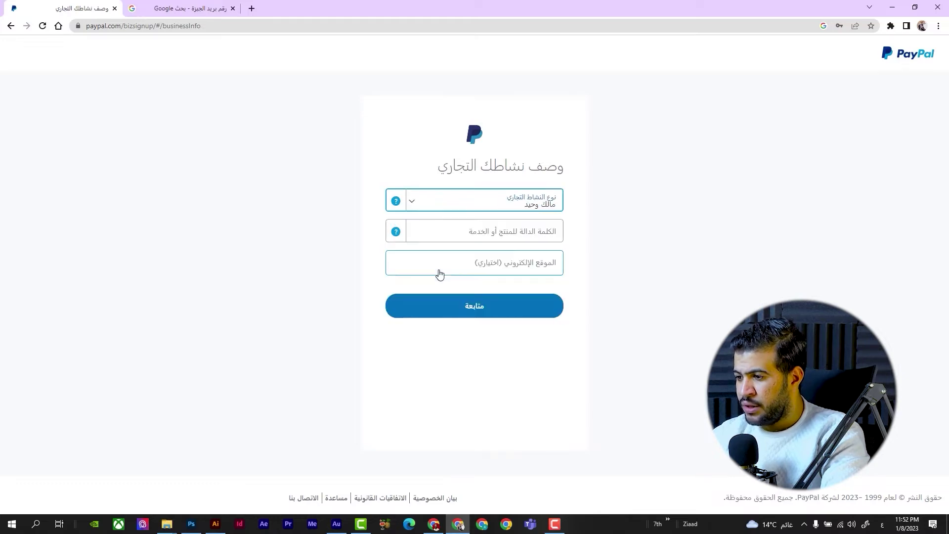
left_click(479, 232)
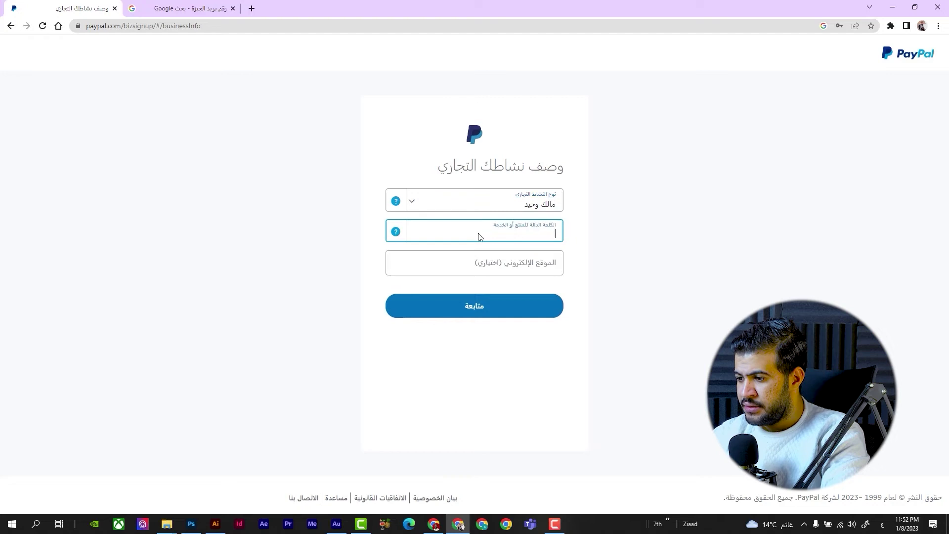
left_click(398, 236)
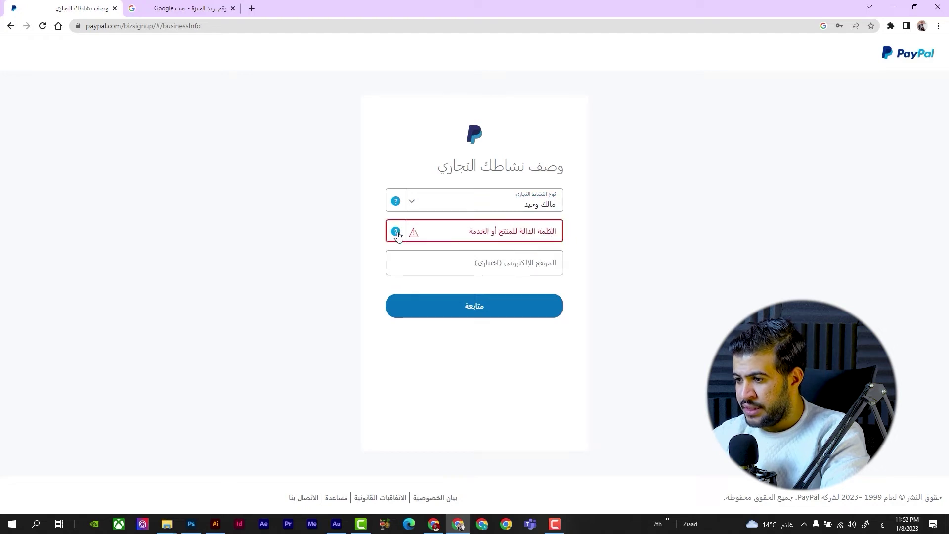
left_click(445, 234)
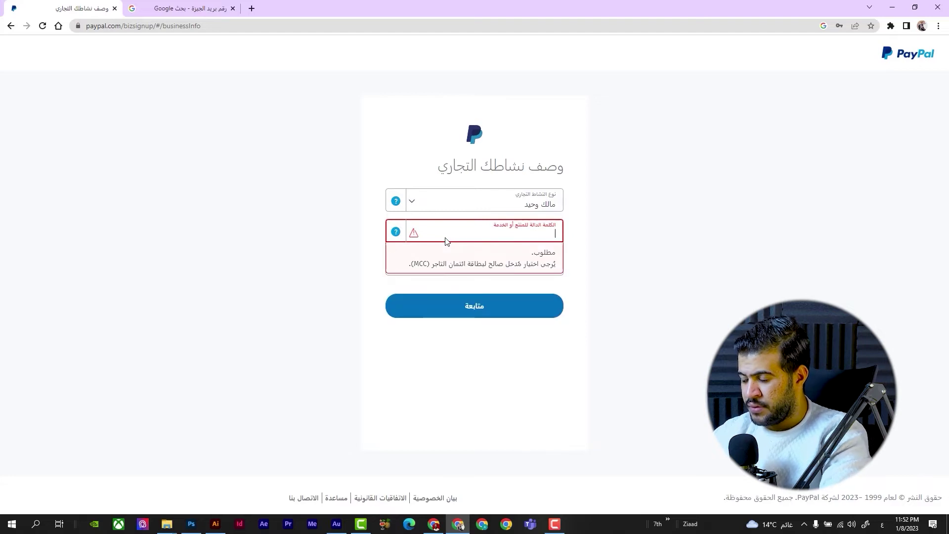
type("عامل")
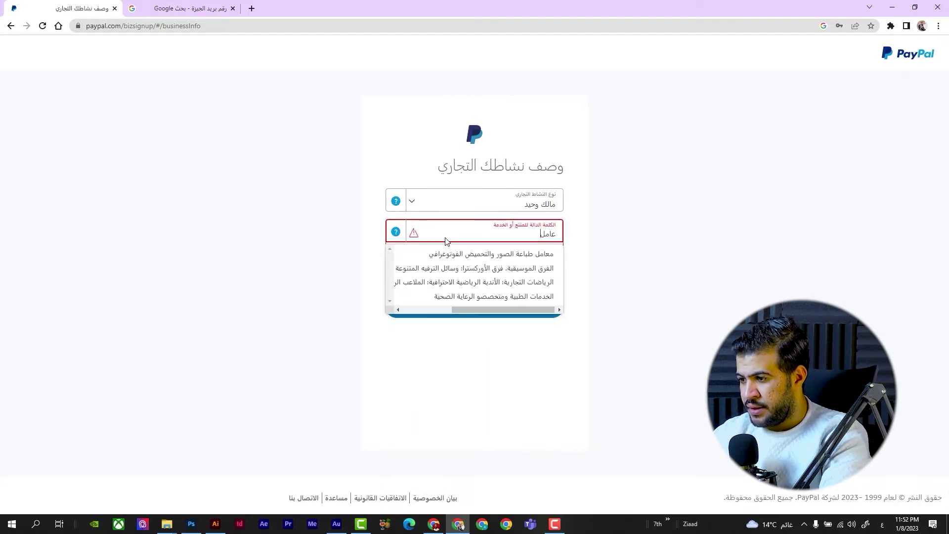
key("BackSpace")
key("BackSpace")
key("BackSpace")
key("BackSpace")
type("م")
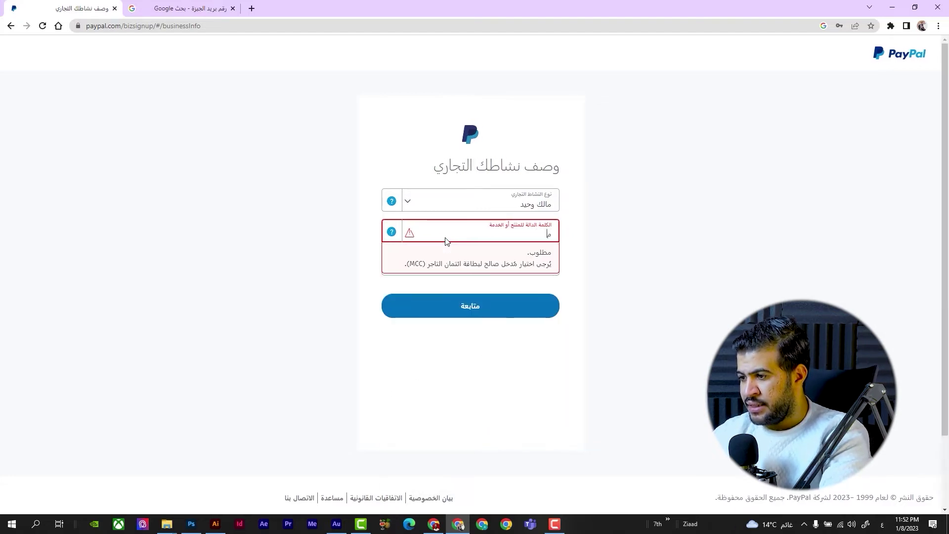
type("صمم")
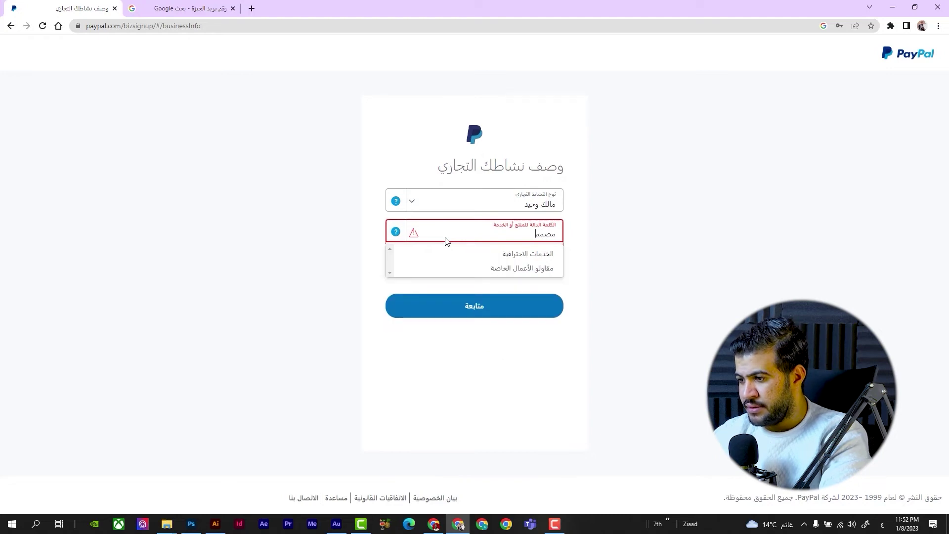
left_click(455, 254)
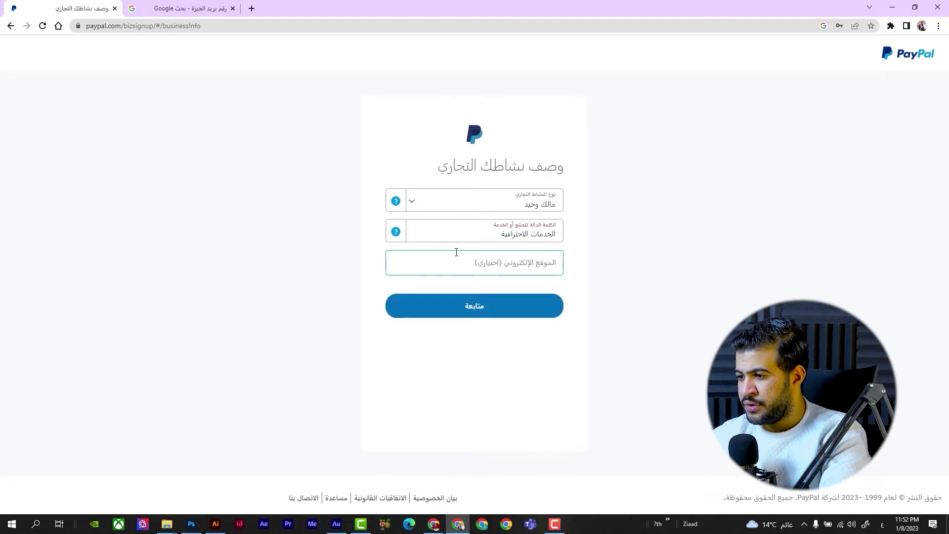
left_click(443, 312)
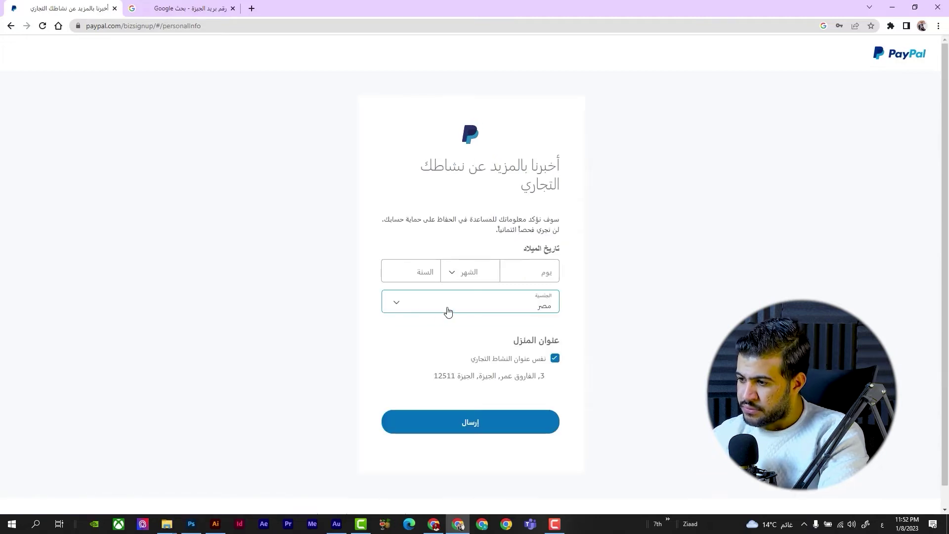
left_click(502, 273)
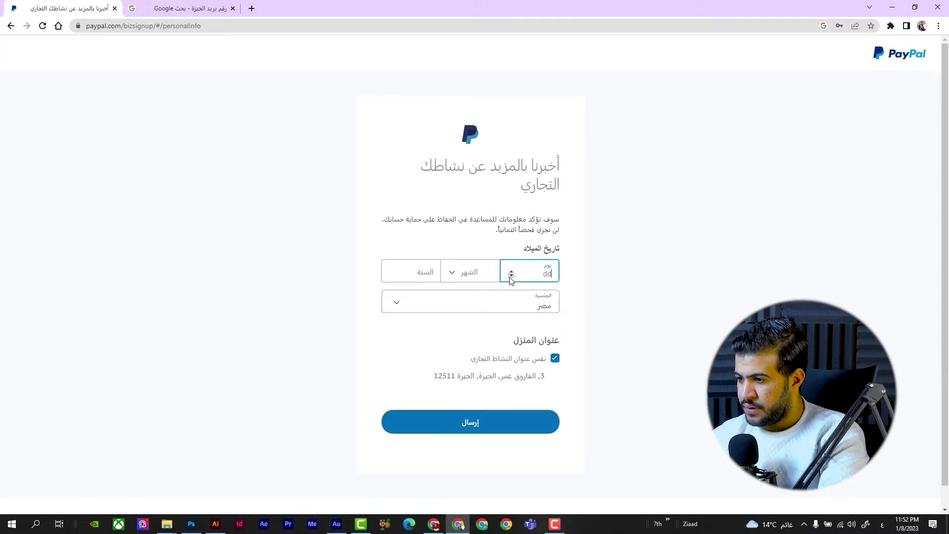
left_click(511, 276)
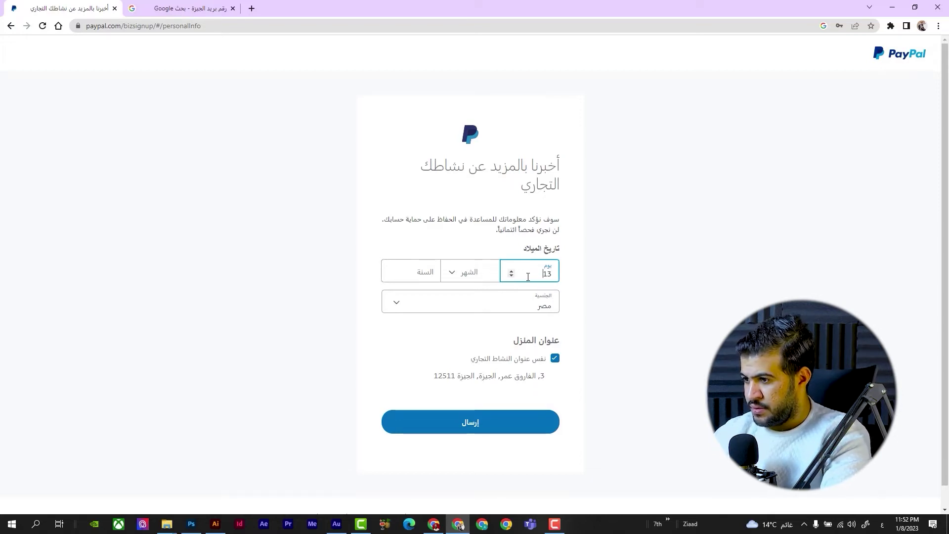
type("3")
left_click(489, 271)
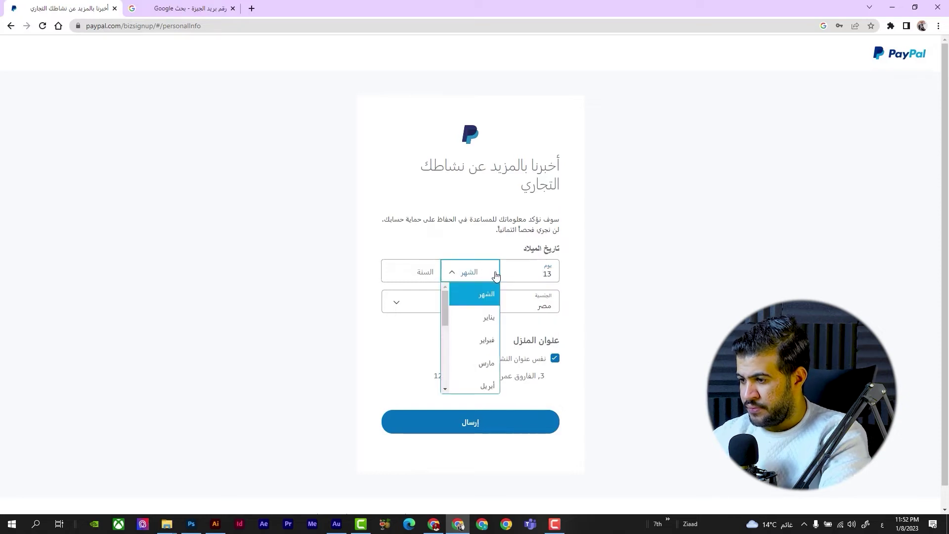
left_click(485, 317)
left_click(415, 278)
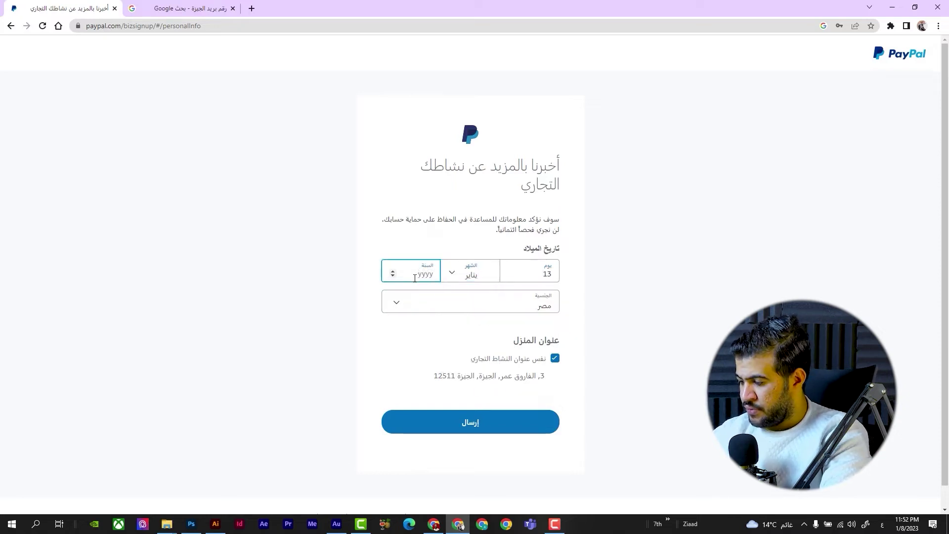
type("1997")
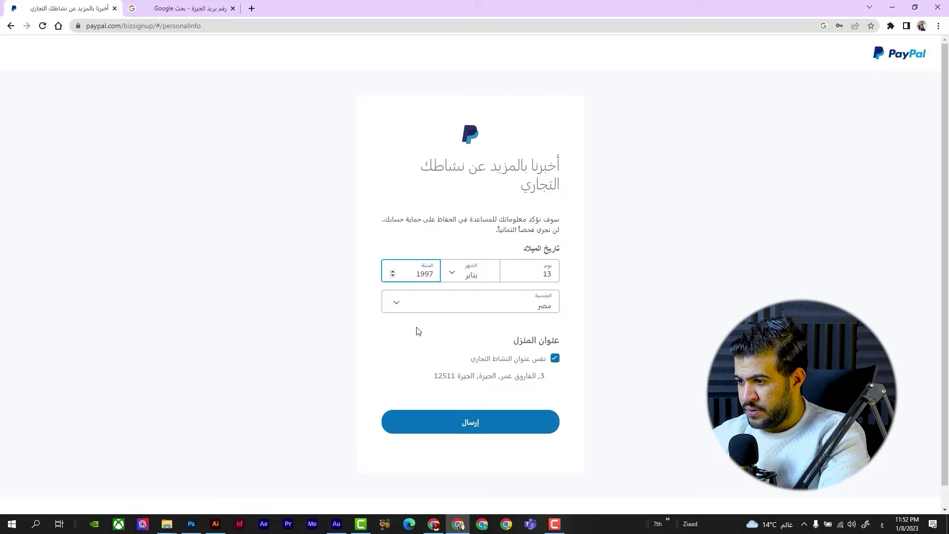
left_click(500, 417)
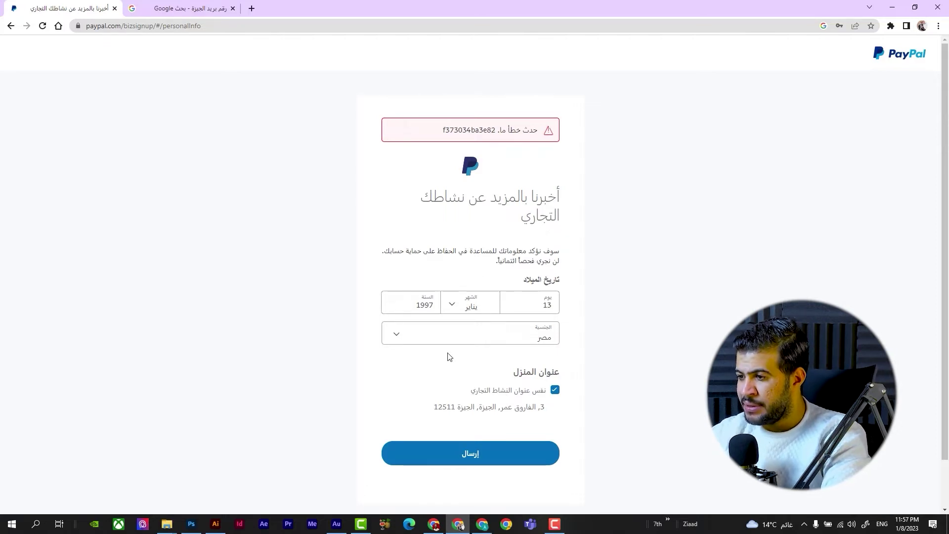
left_click(482, 524)
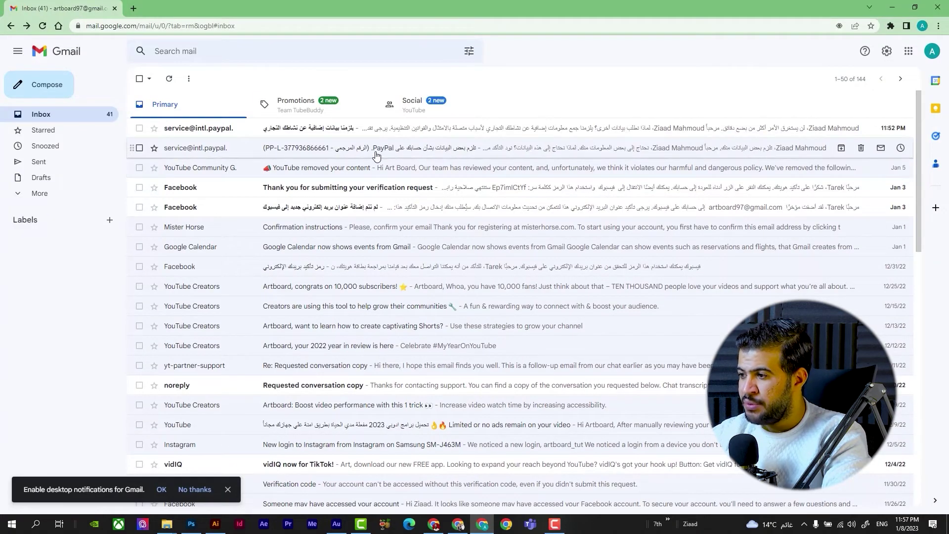
Step: Open PayPal's email requesting more information and follow its 'تسجيل الدخول إلى PayPal' link
left_click(375, 157)
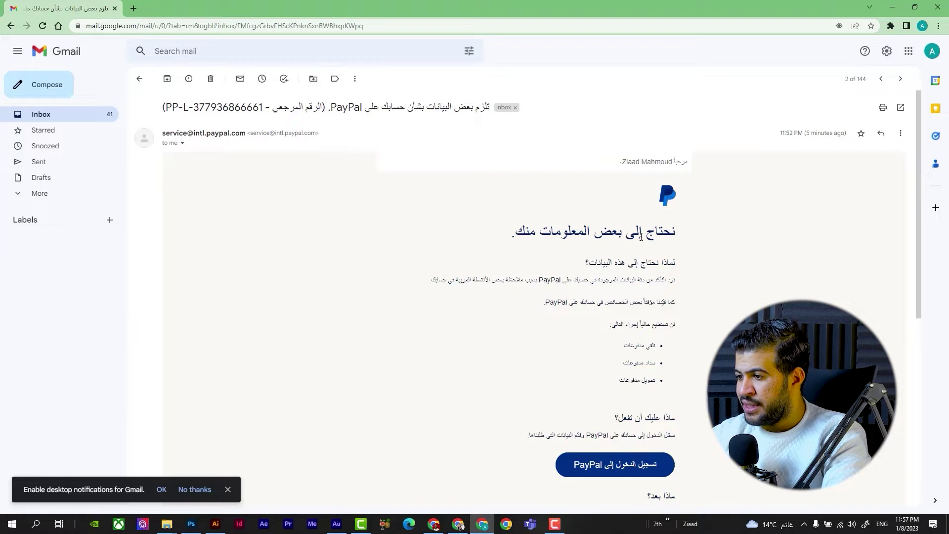
left_click(634, 472)
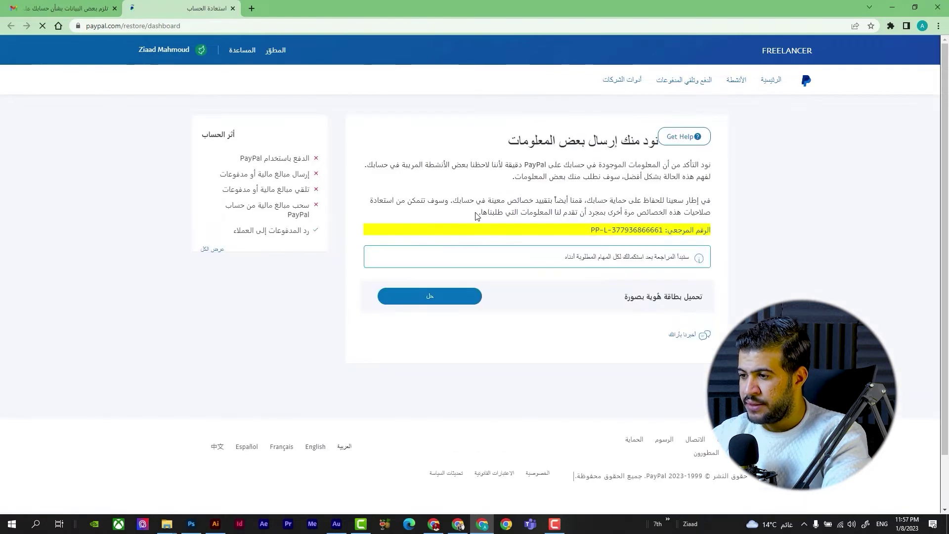
Step: Log out of PayPal from the account menu and sign back in with the account password
left_click(203, 48)
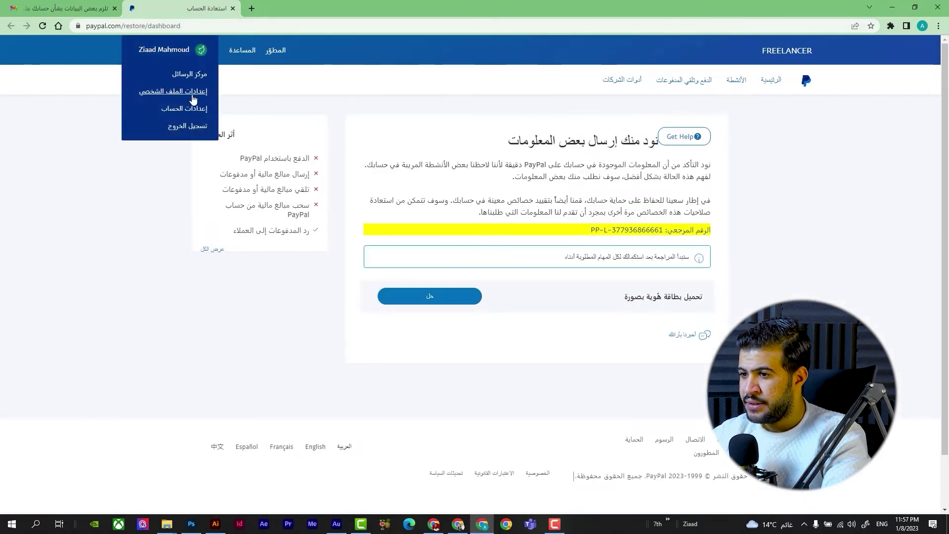
left_click(191, 124)
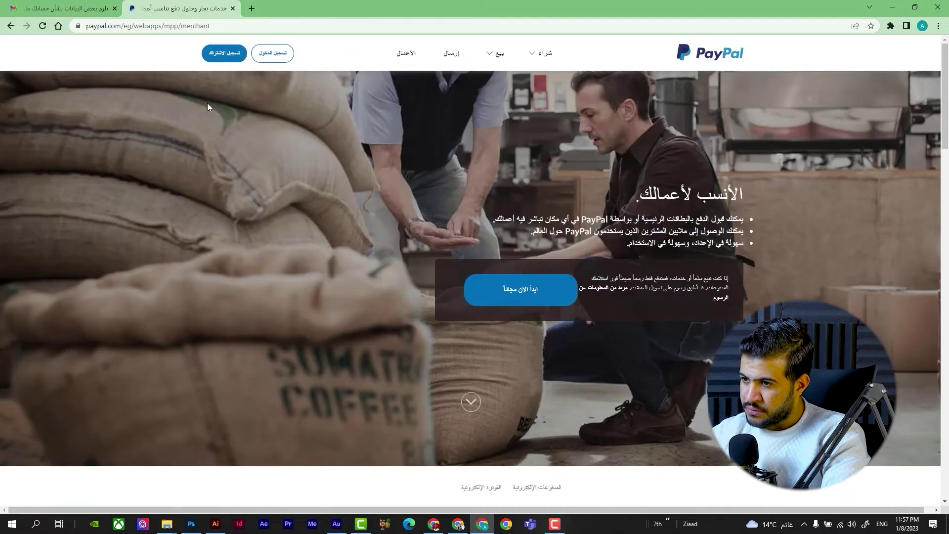
left_click(285, 55)
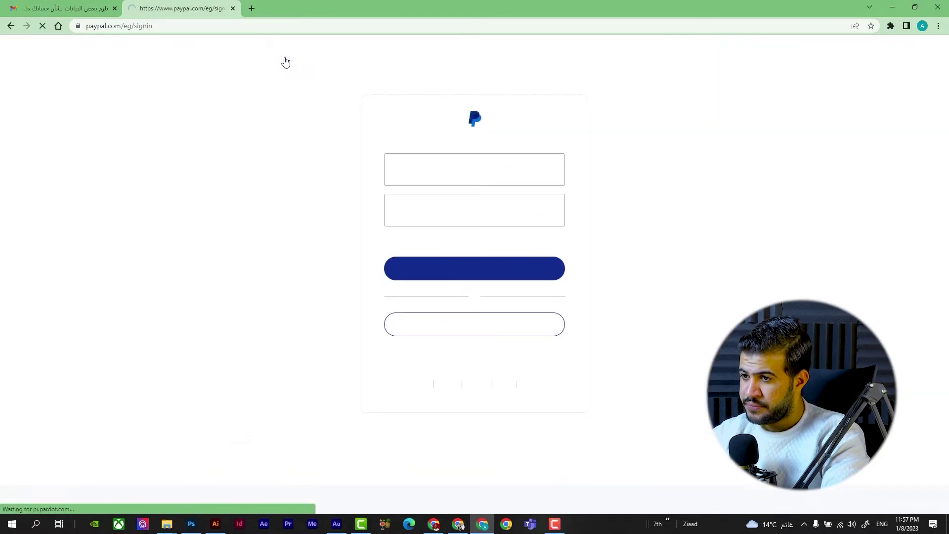
left_click(448, 199)
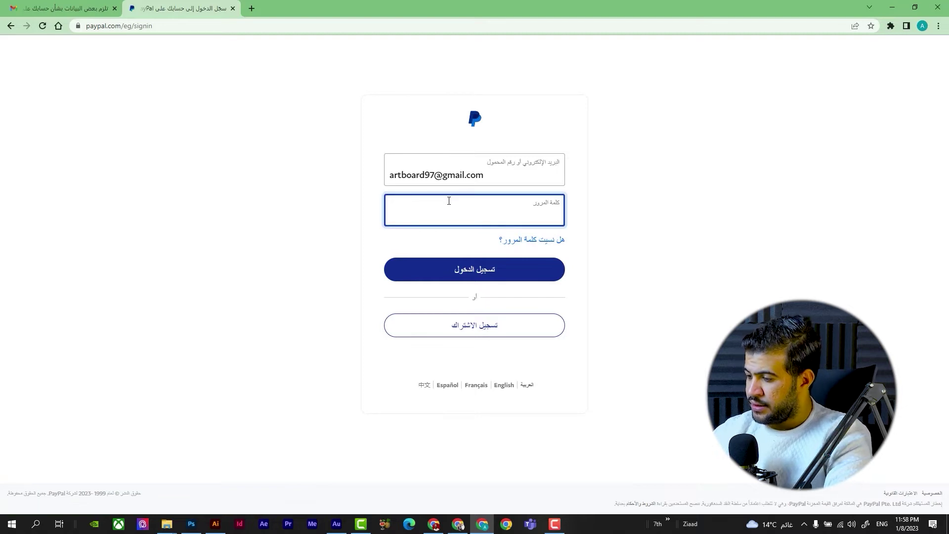
type("••••••")
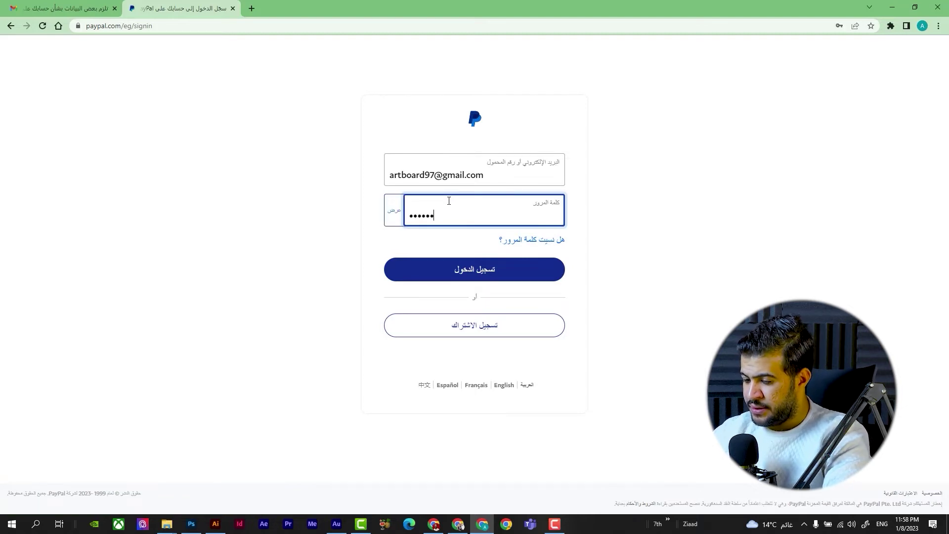
left_click(445, 275)
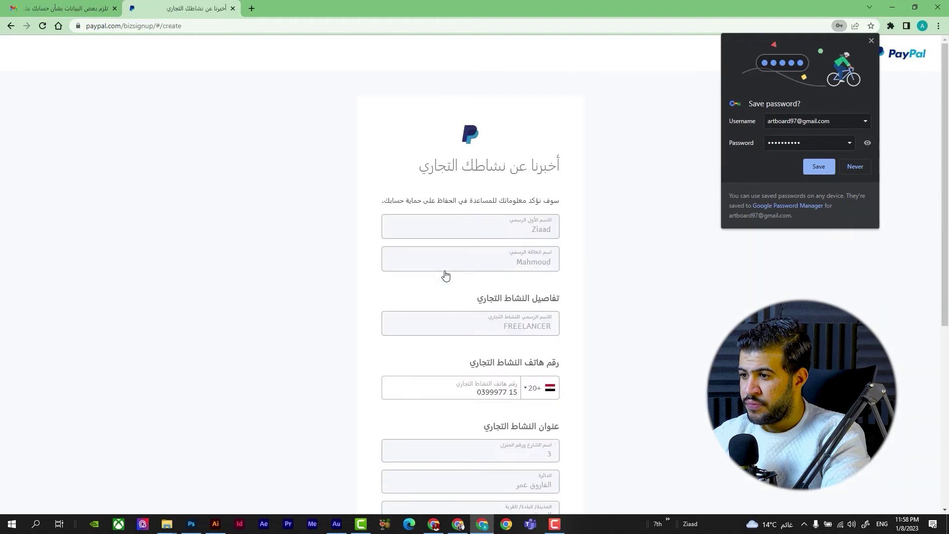
Step: Search the keyword تصم, pick 'Computer programming and data processing services', and submit the signup
scroll(446, 275, "down", 6)
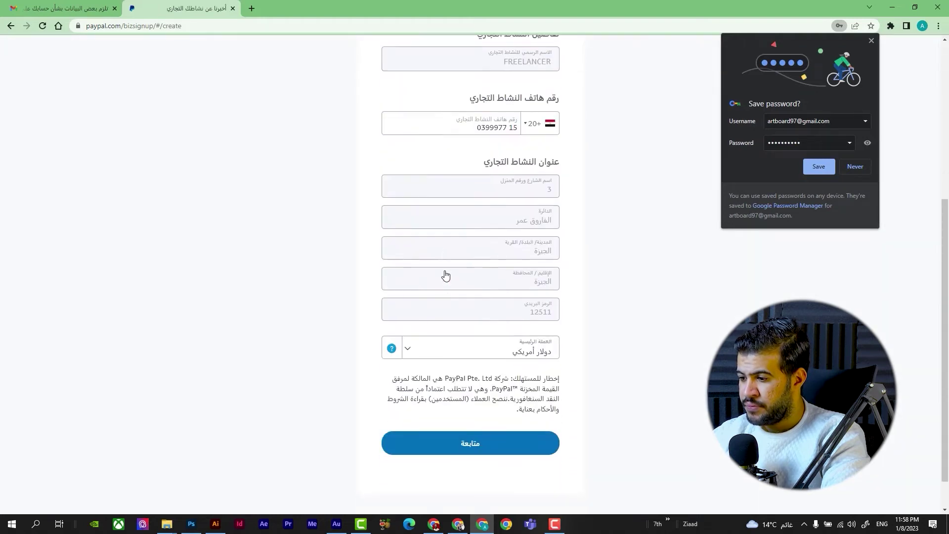
left_click(453, 412)
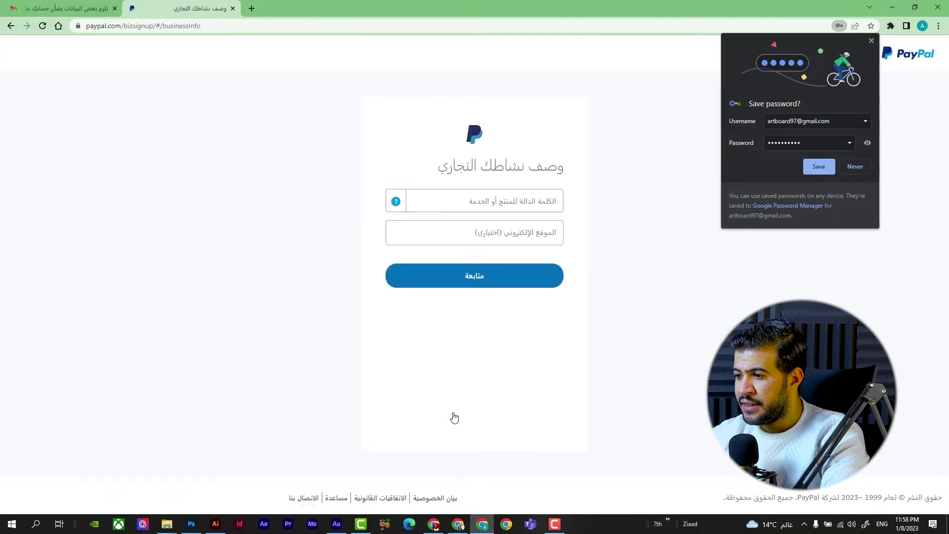
left_click(495, 203)
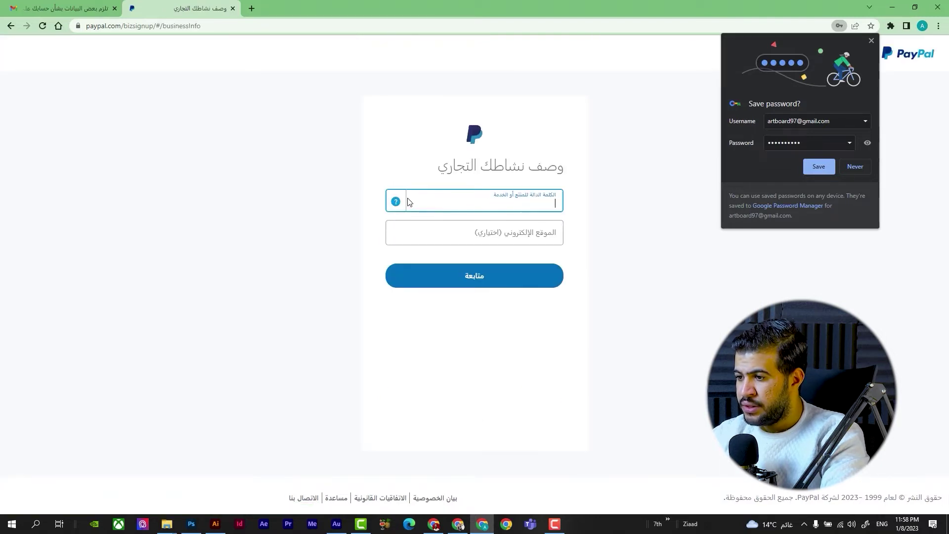
key("alt+shift")
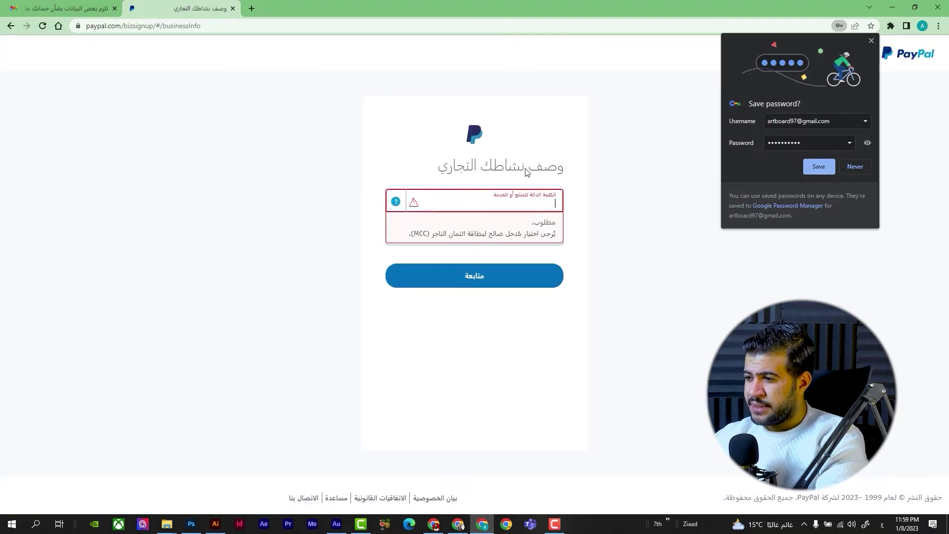
type("تصم")
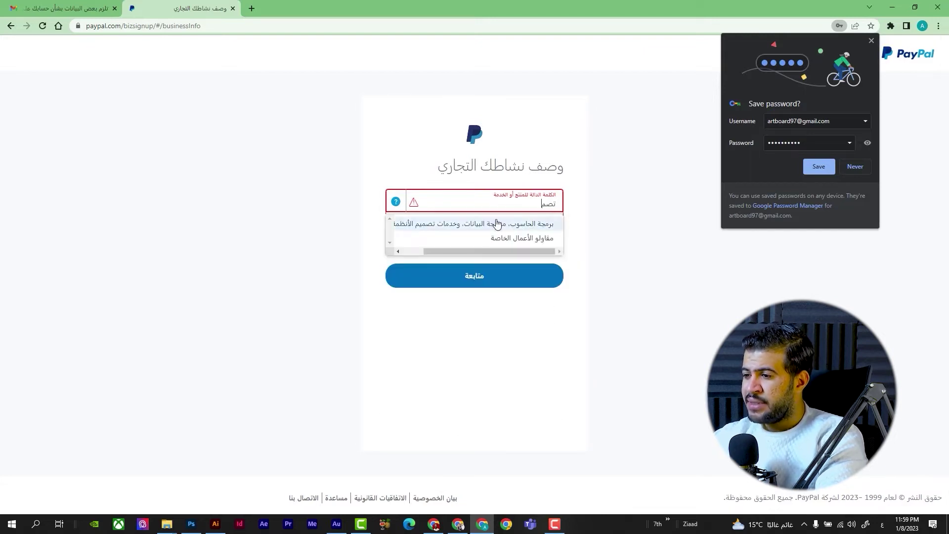
left_click(501, 223)
left_click(478, 275)
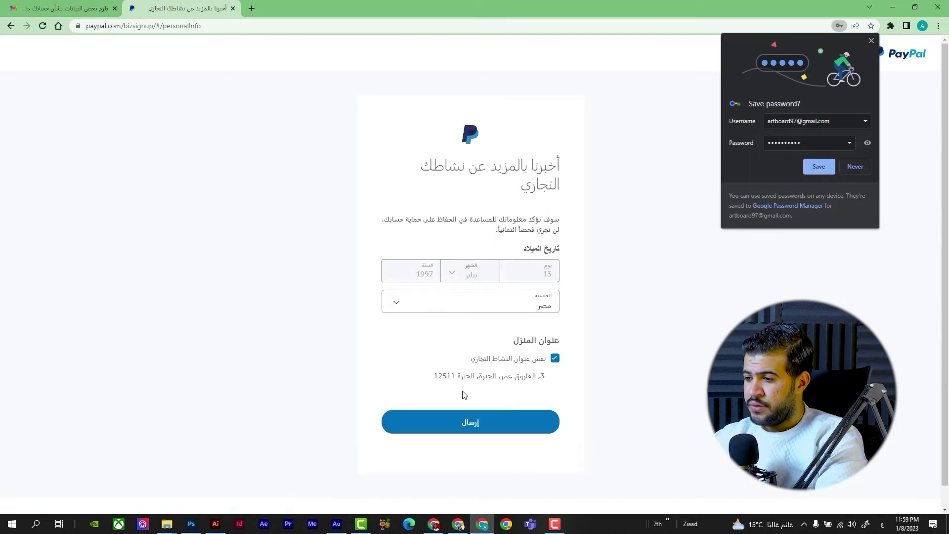
left_click(451, 431)
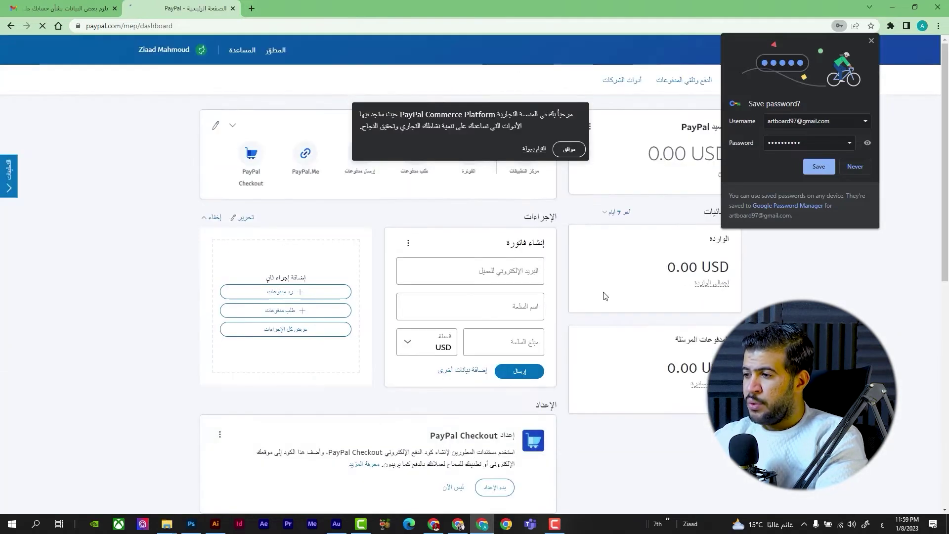
Step: Dismiss the save-password and welcome prompts, then open the first notification's details (عرض التفاصيل)
left_click(871, 41)
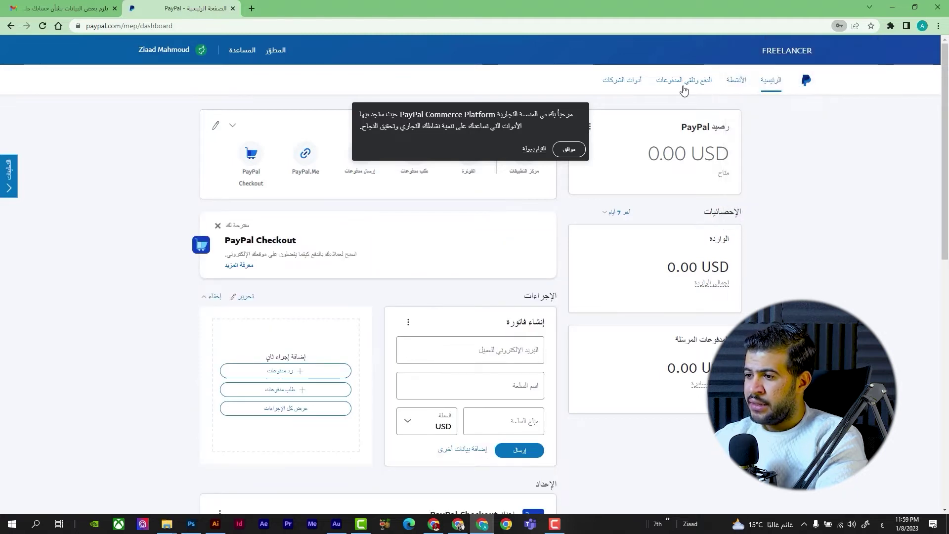
left_click(569, 150)
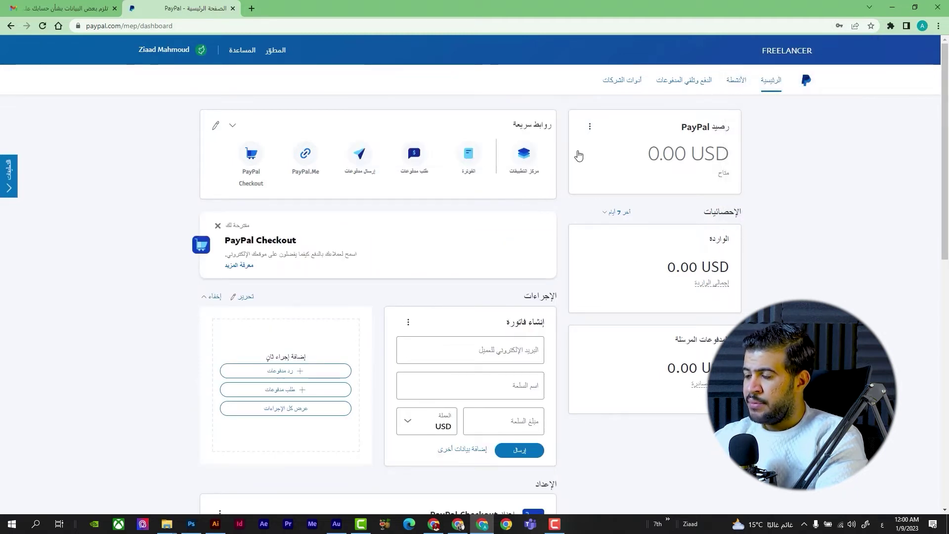
scroll(570, 197, "down", 6)
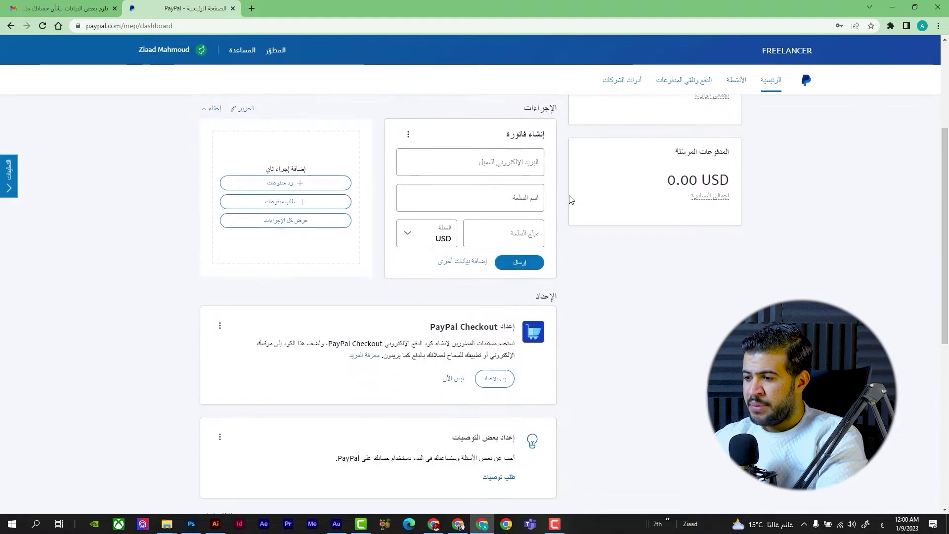
scroll(570, 199, "down", 2)
scroll(571, 199, "down", 1)
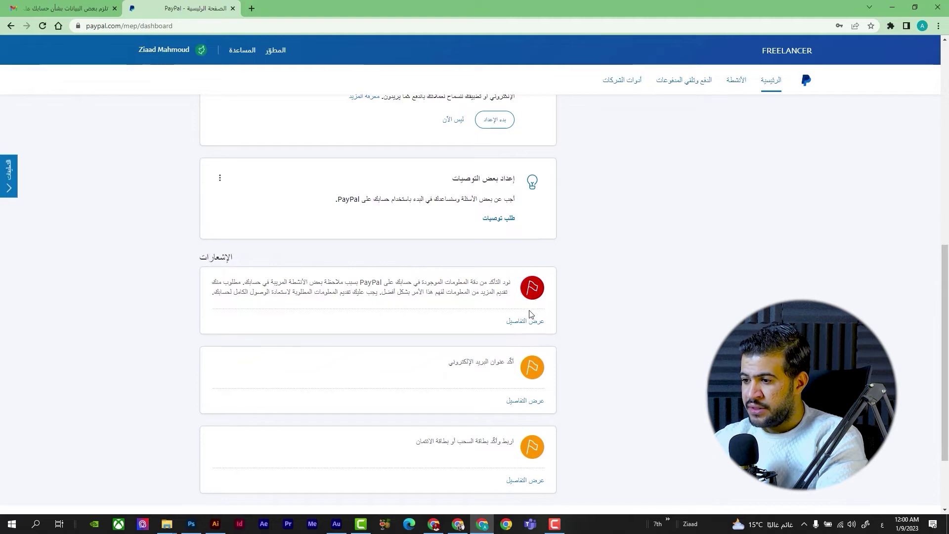
left_click(519, 322)
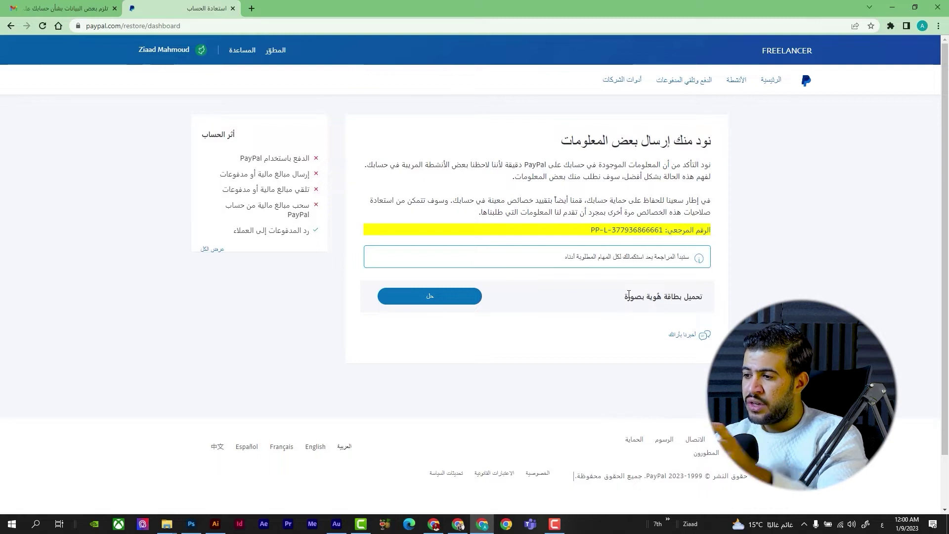
Step: Start a government photo ID upload, cancel the file choice, and close the window with 'نعم، إغلاق'
left_click(481, 299)
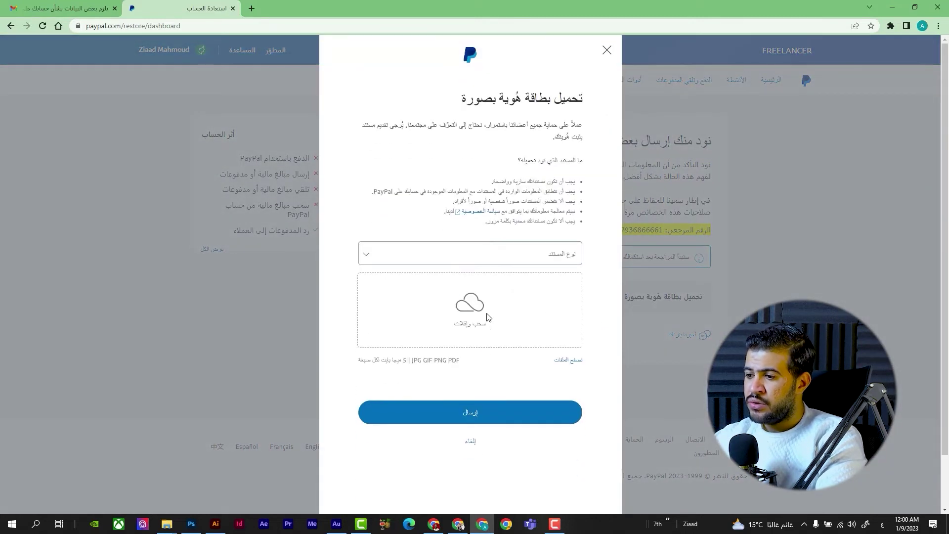
left_click(456, 264)
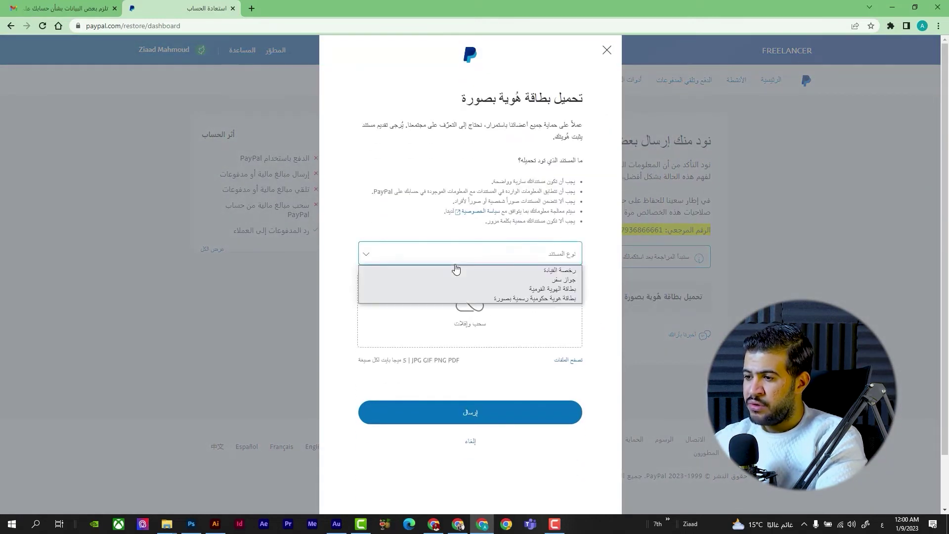
left_click(504, 299)
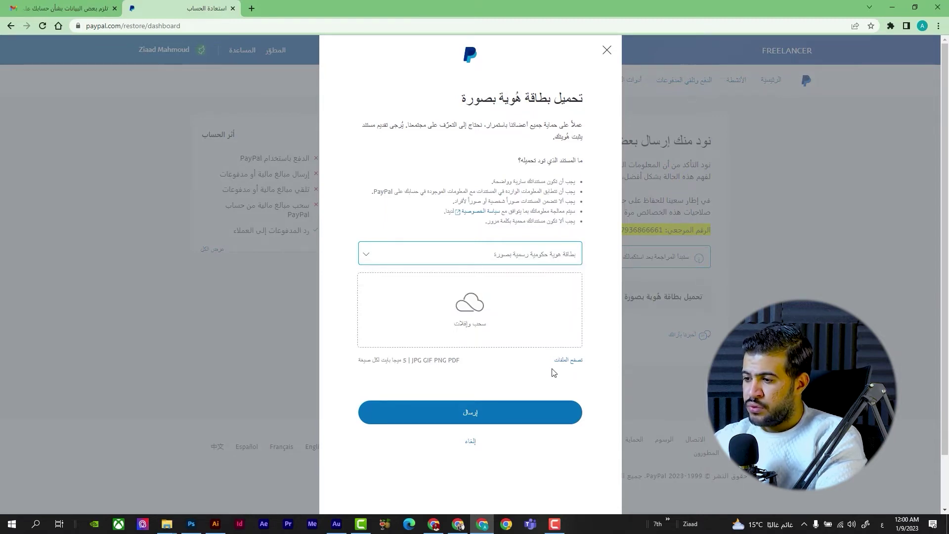
left_click(571, 361)
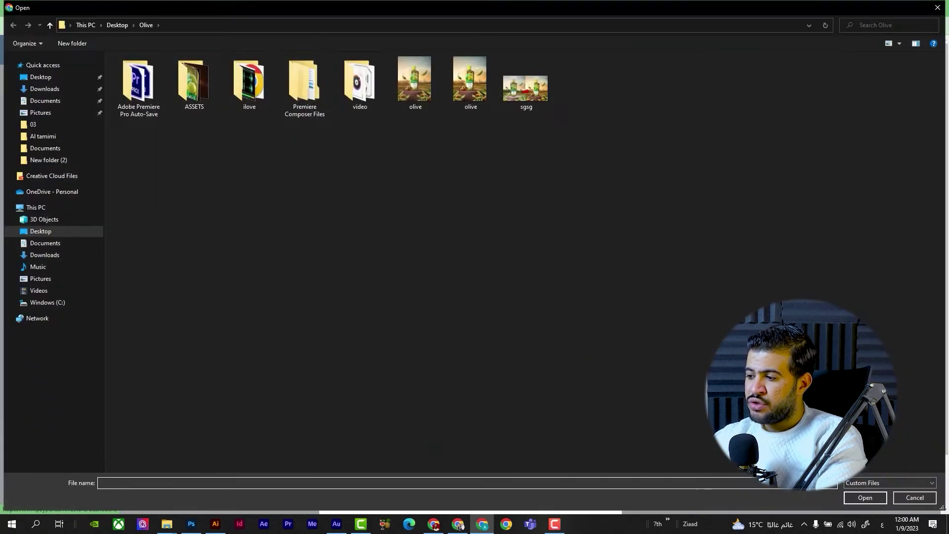
left_click(915, 498)
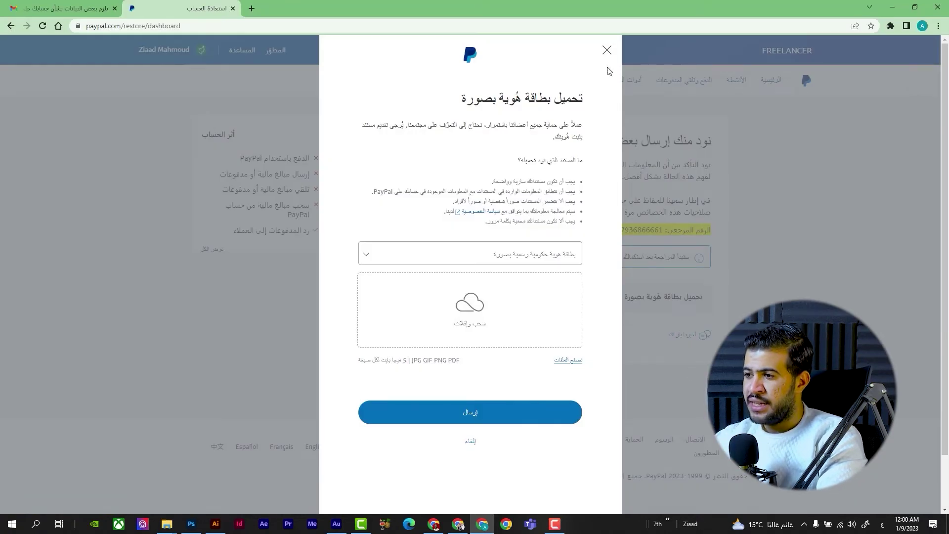
left_click(607, 51)
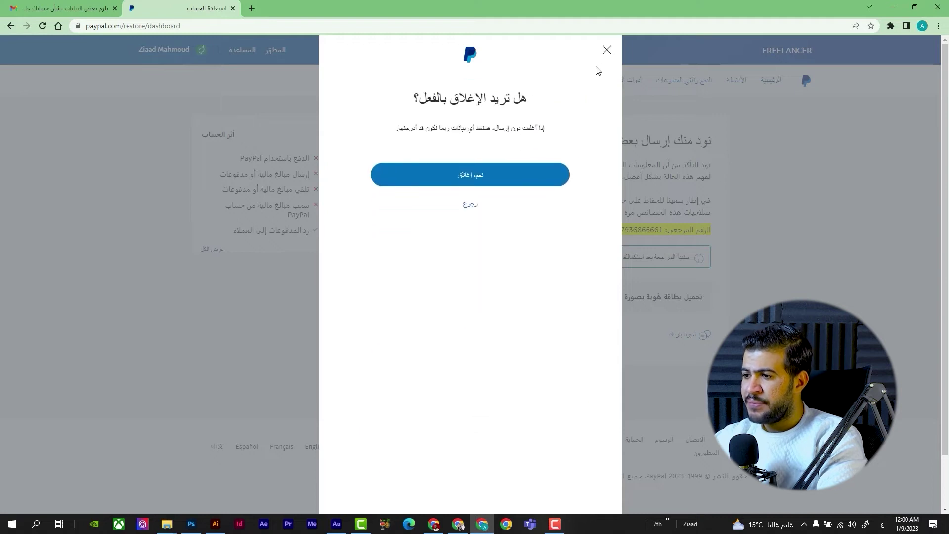
left_click(514, 178)
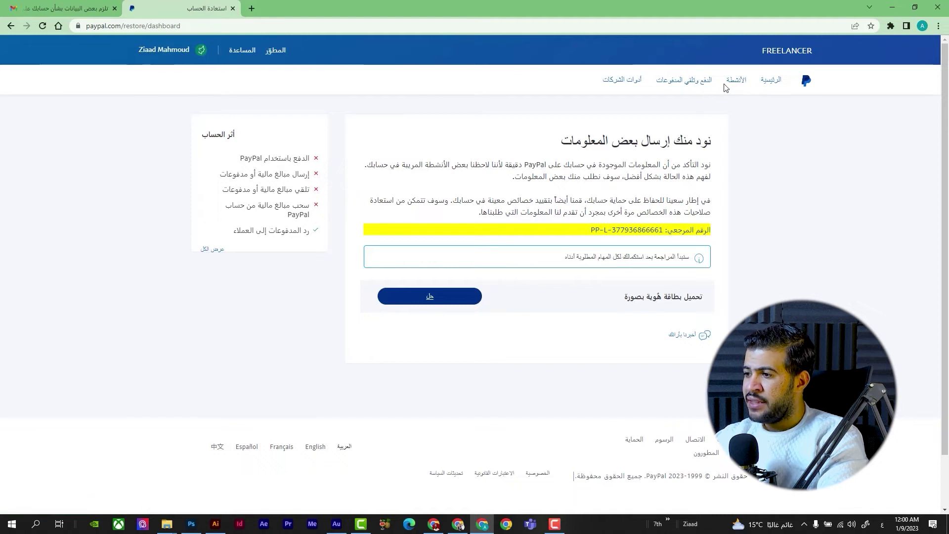
Step: Go to 'الحسابات البنكية والبطاقات' from the 'الدفع وتلقي المدفوعات' menu
left_click(702, 84)
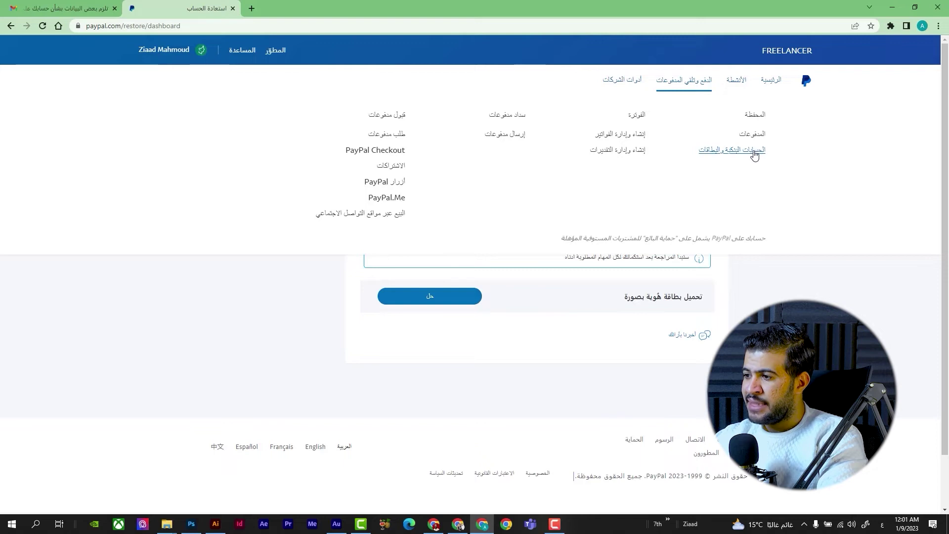
left_click(752, 152)
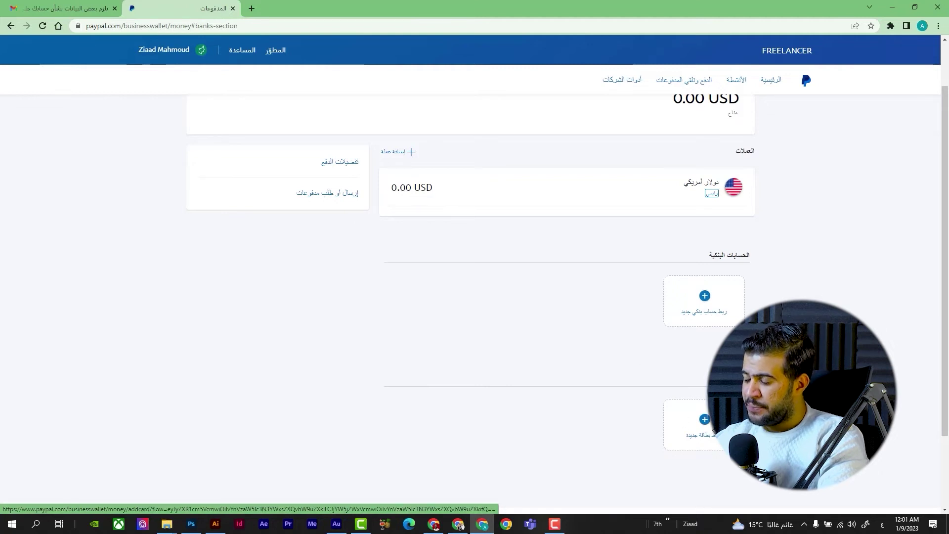
Step: Paste a Visa card number into 'ربط بطاقة جديدة', submit it, and decline Chrome's save-card offer
left_click(713, 433)
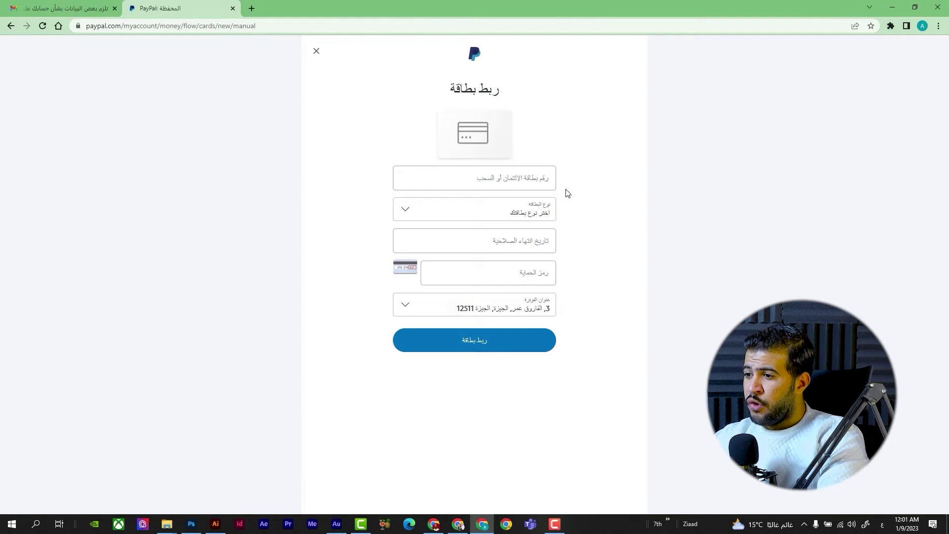
left_click(543, 179)
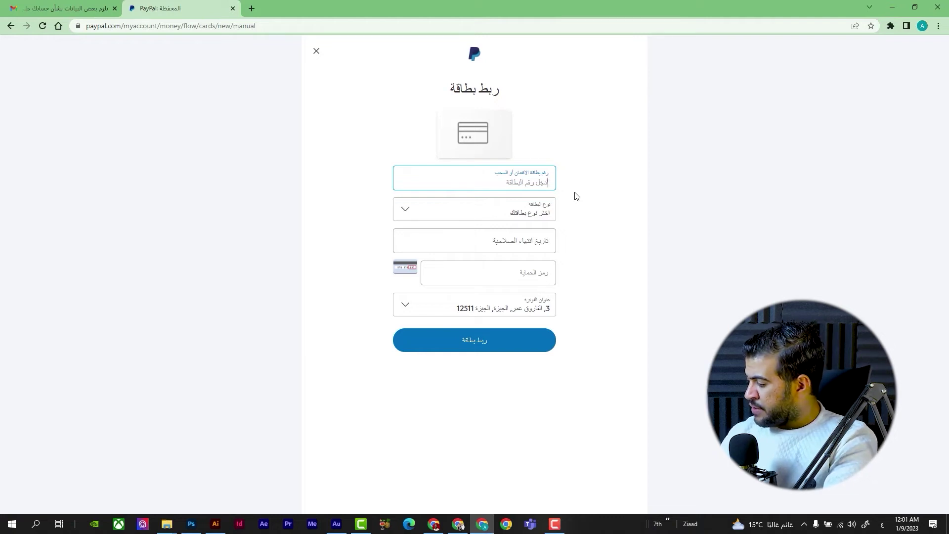
key("ctrl+v")
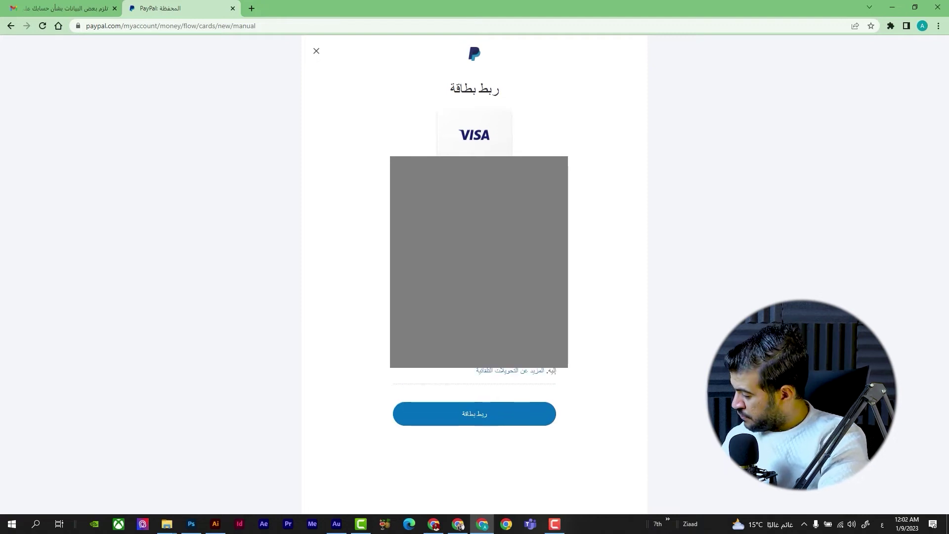
left_click(475, 408)
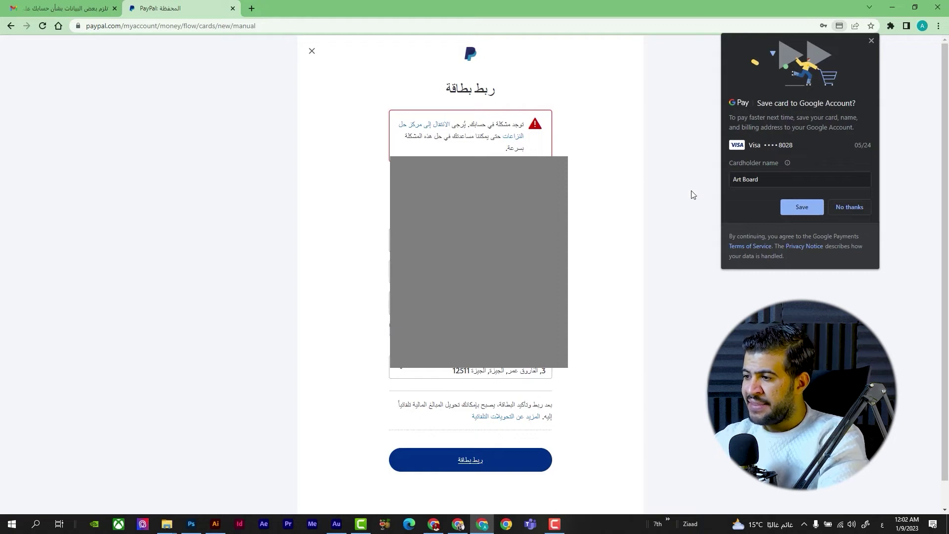
left_click(851, 208)
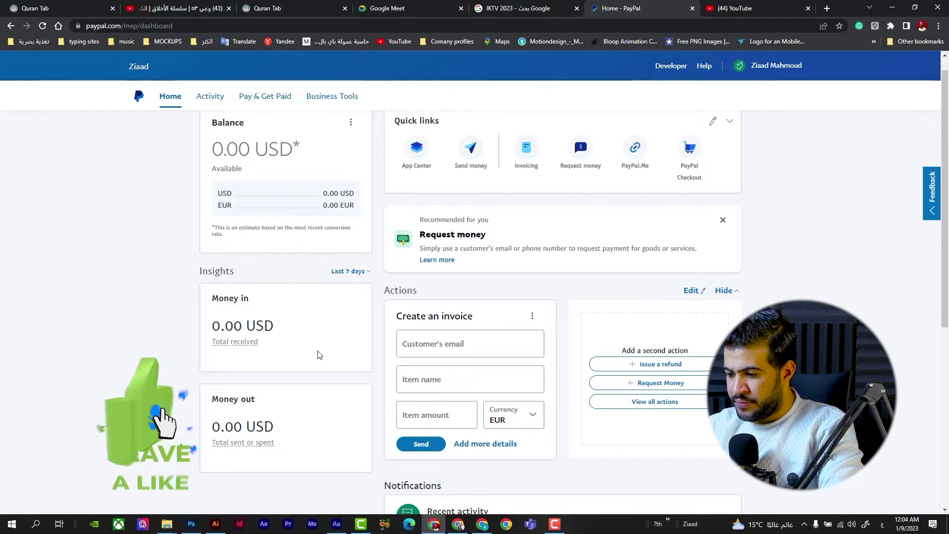
Step: Review the existing account's linked prepaid Visa card under Pay & Get Paid > Banks & Cards
left_click(337, 525)
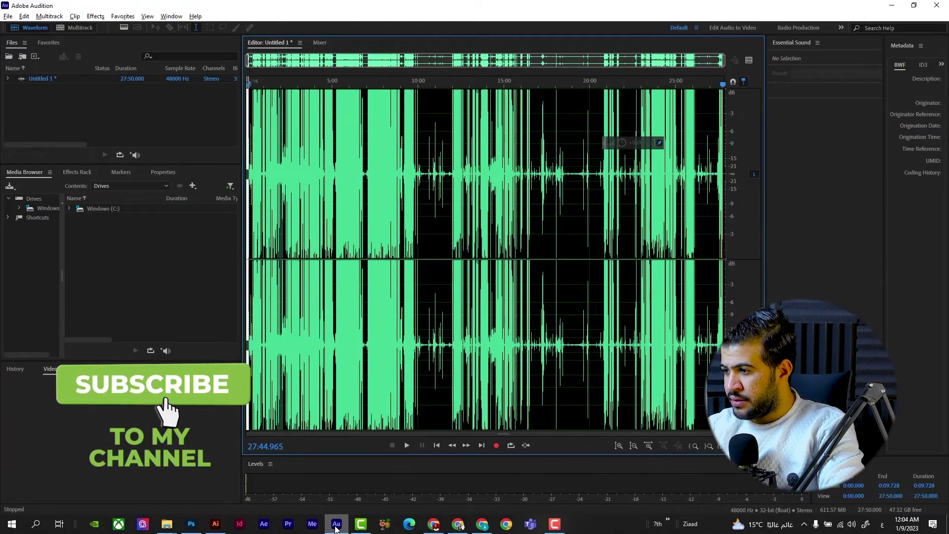
left_click(336, 525)
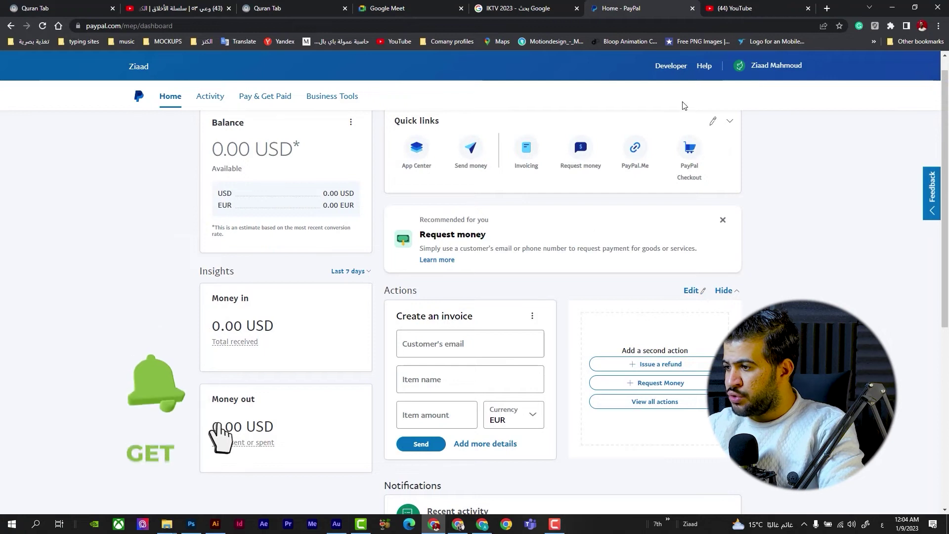
left_click(272, 95)
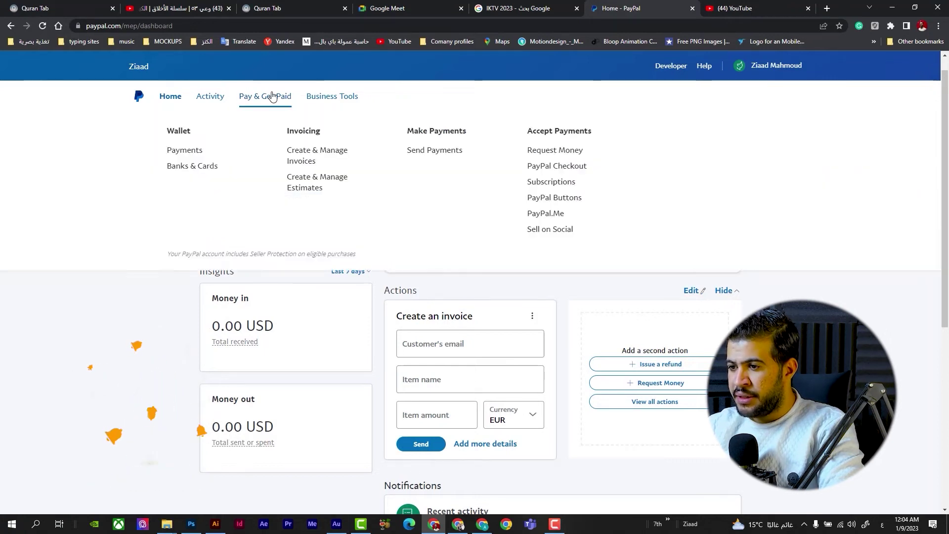
left_click(195, 170)
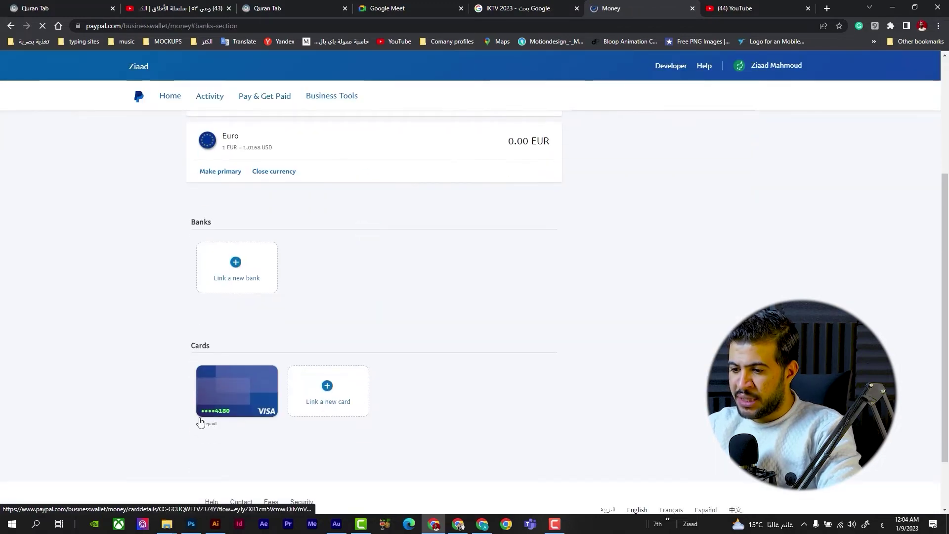
scroll(267, 452, "down", 2)
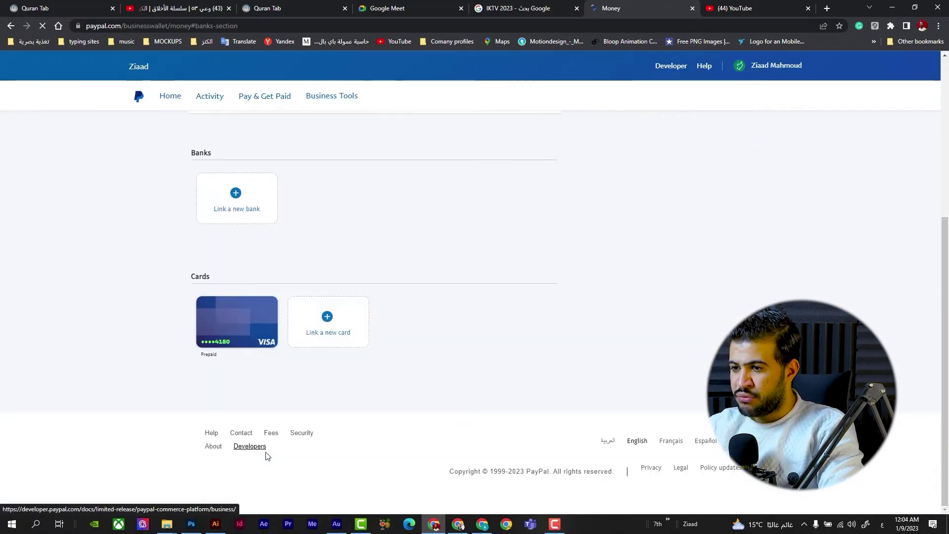
left_click(140, 103)
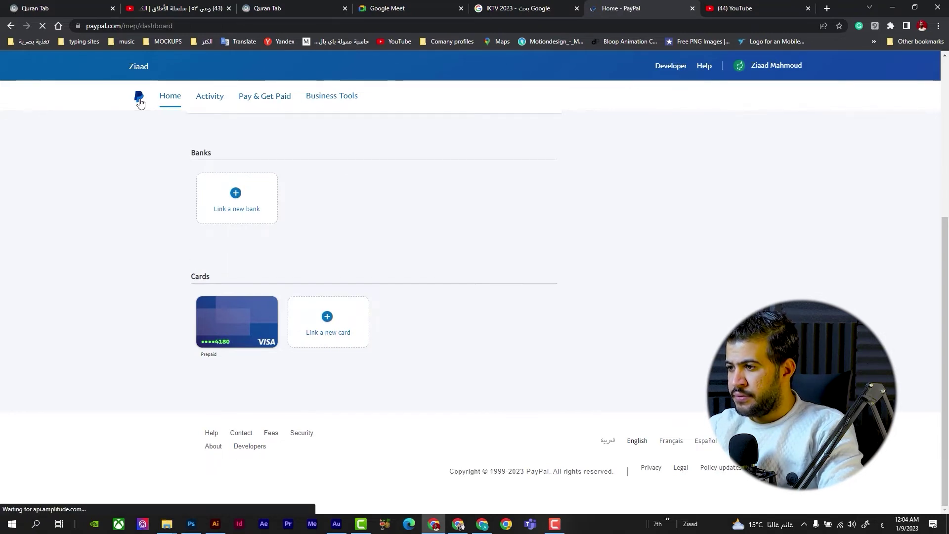
Step: Open the 1 Dec 2022 'Withdraw to Card' transaction and mark the card's final digits
scroll(381, 218, "down", 4)
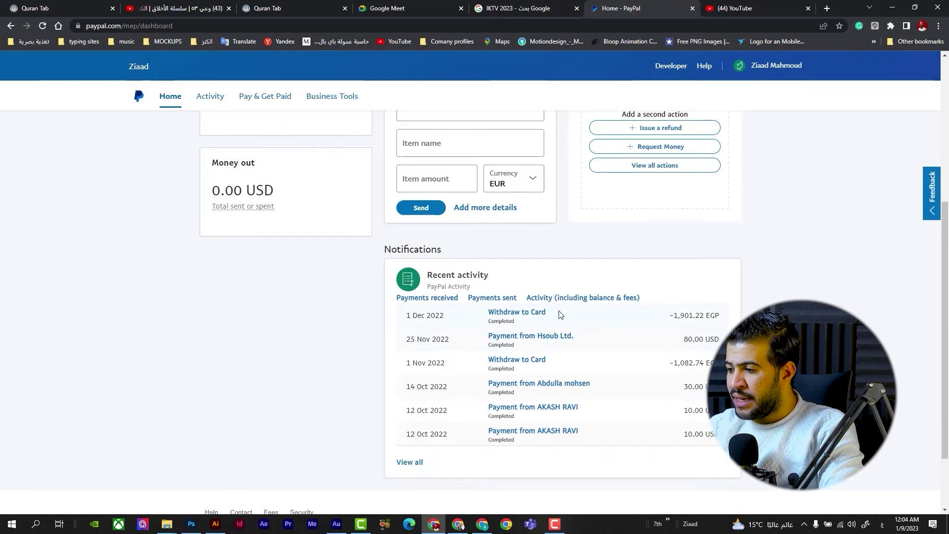
left_click(510, 317)
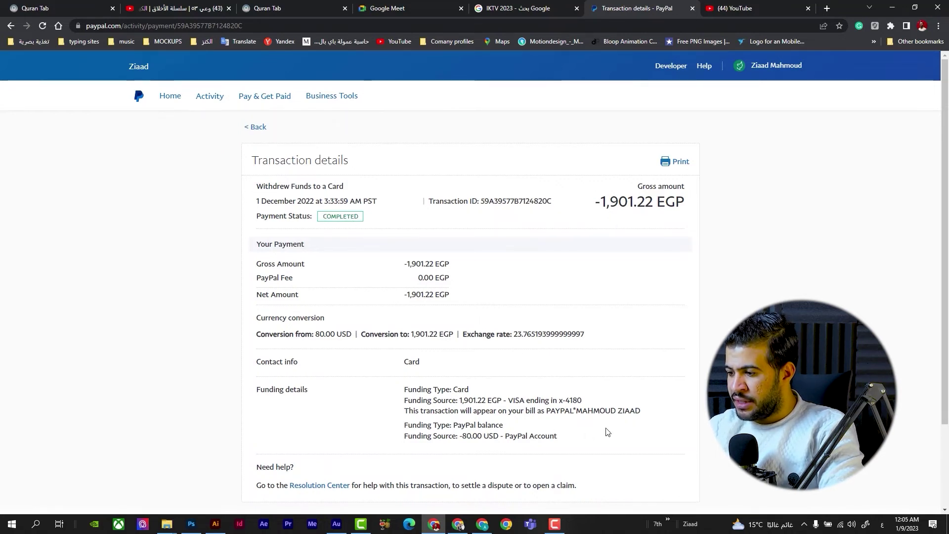
left_click_drag(583, 400, 536, 402)
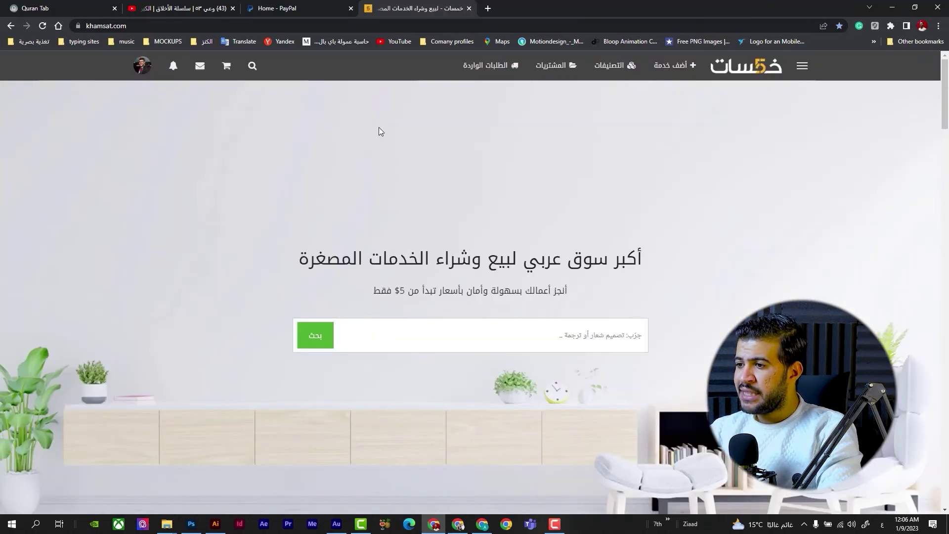
Step: Open Khamsat's 'الرصيد' page and inspect the linked PayPal e-mail and 80.00 withdrawal settings
mouse_move(140, 74)
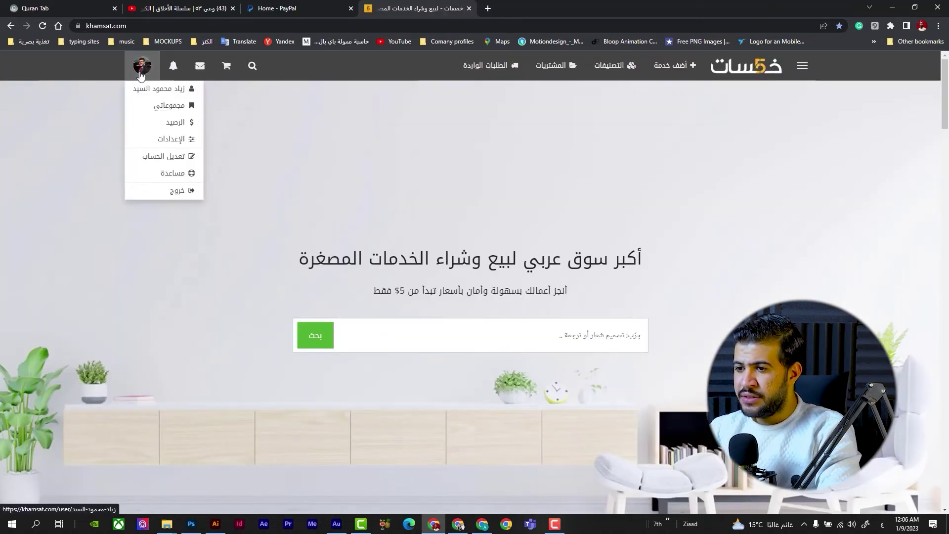
left_click(176, 122)
scroll(392, 229, "down", 1)
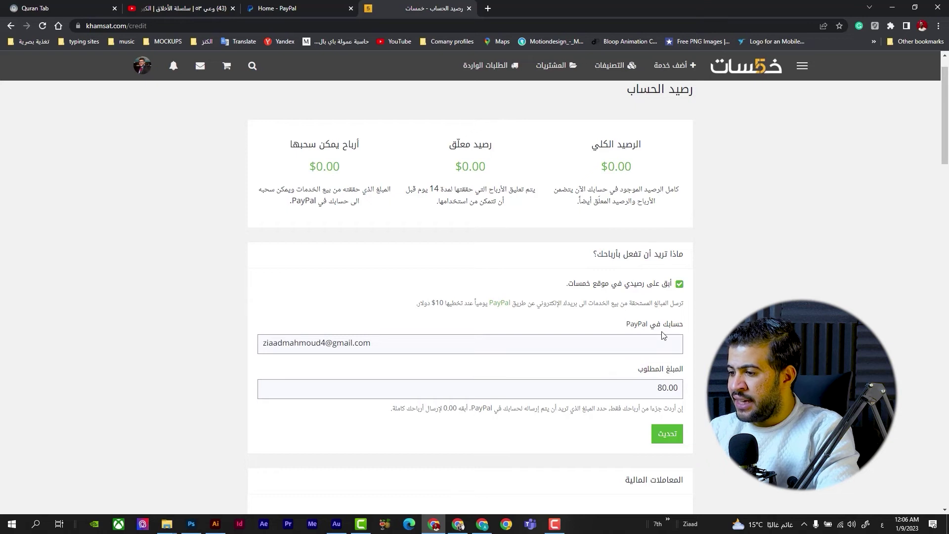
triple_click(395, 346)
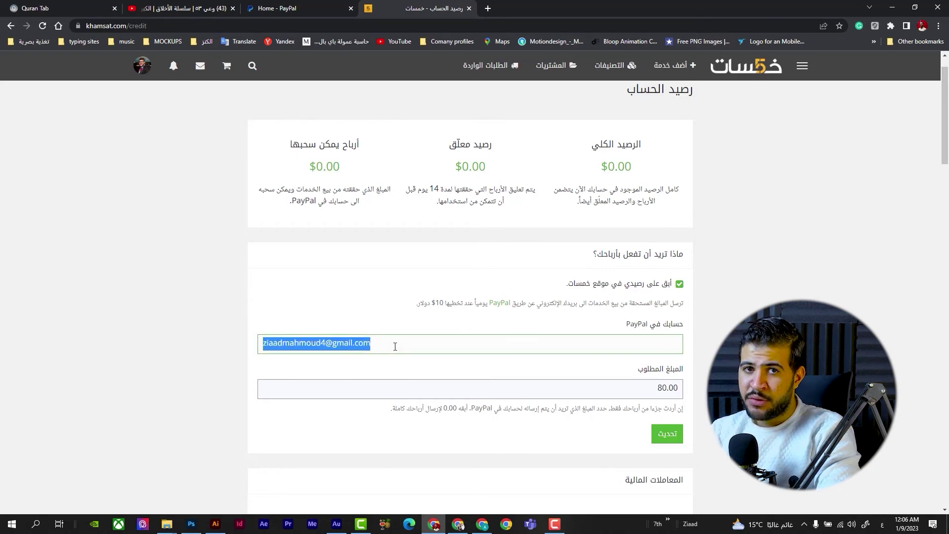
left_click(404, 344)
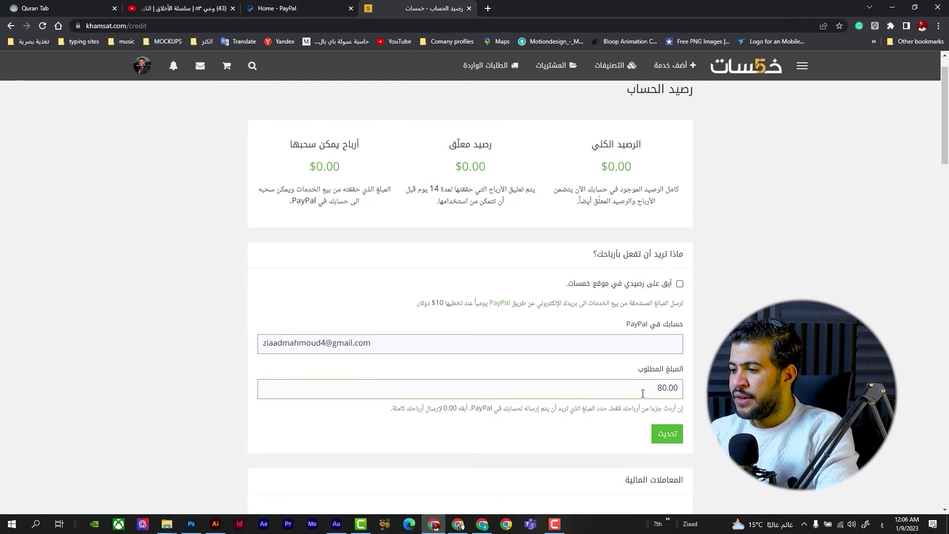
scroll(679, 445, "down", 1)
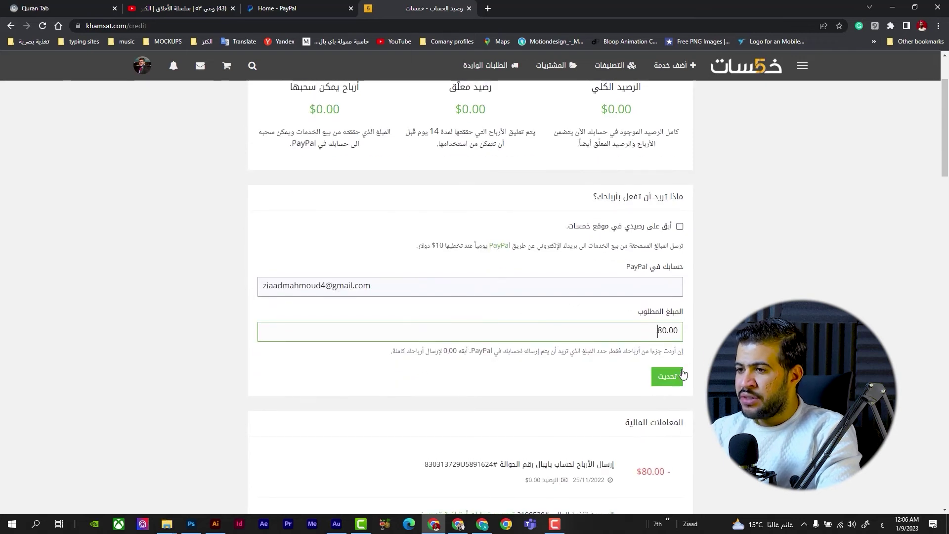
scroll(683, 375, "down", 1)
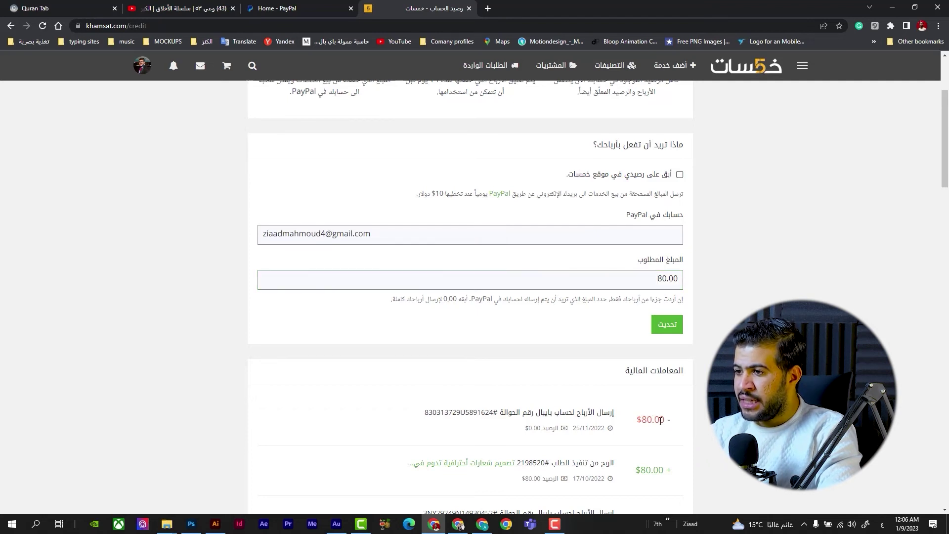
Step: Switch between tabs to match Khamsat's $80.00 payout with PayPal's 25 Nov Hsoub Ltd. payment
left_click(304, 5)
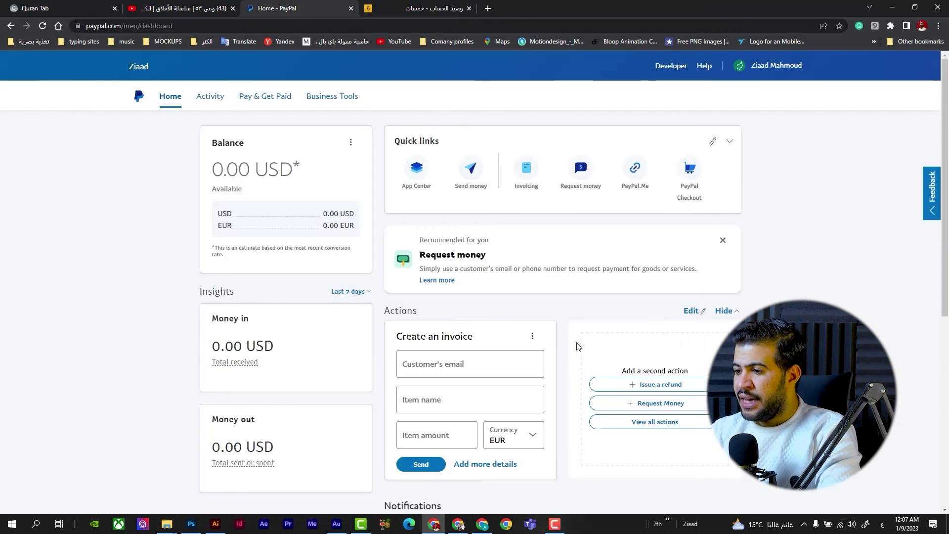
scroll(578, 346, "down", 5)
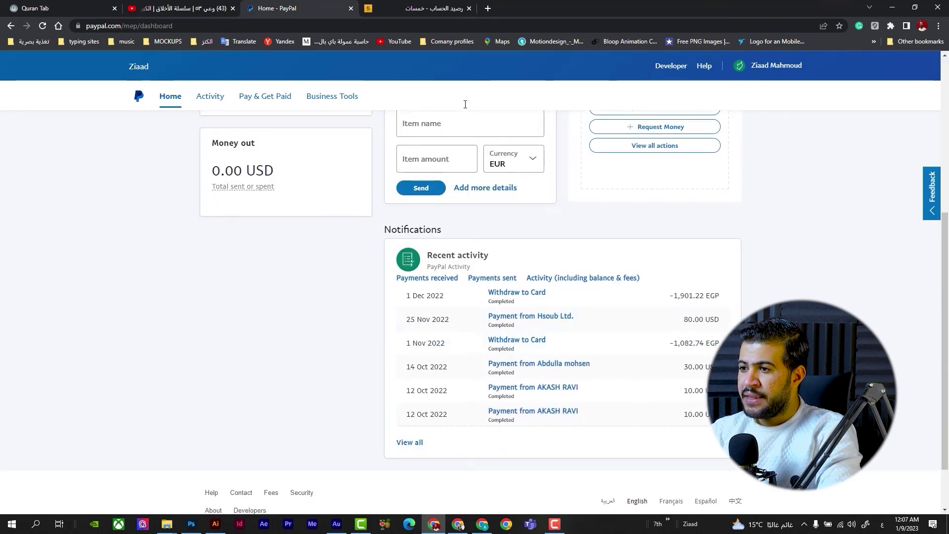
left_click(406, 8)
scroll(310, 124, "up", 1)
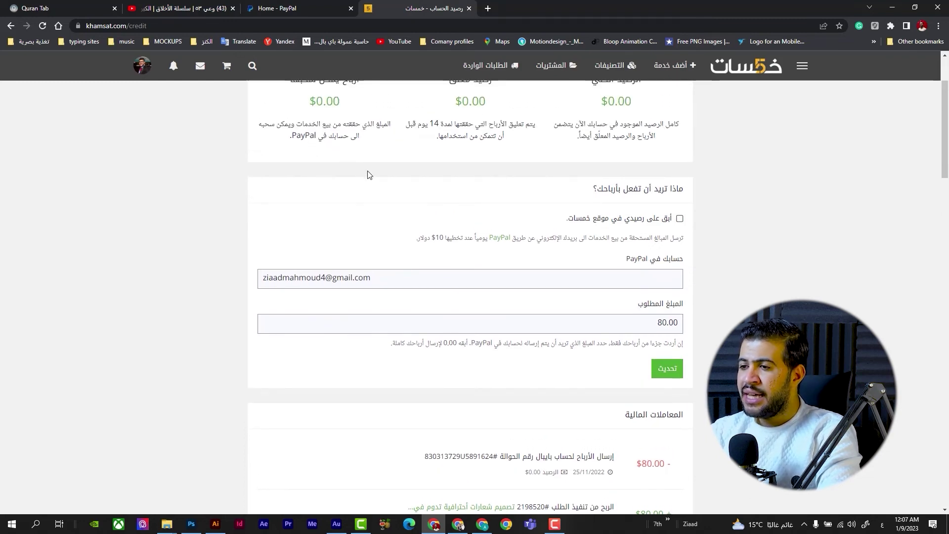
left_click(303, 6)
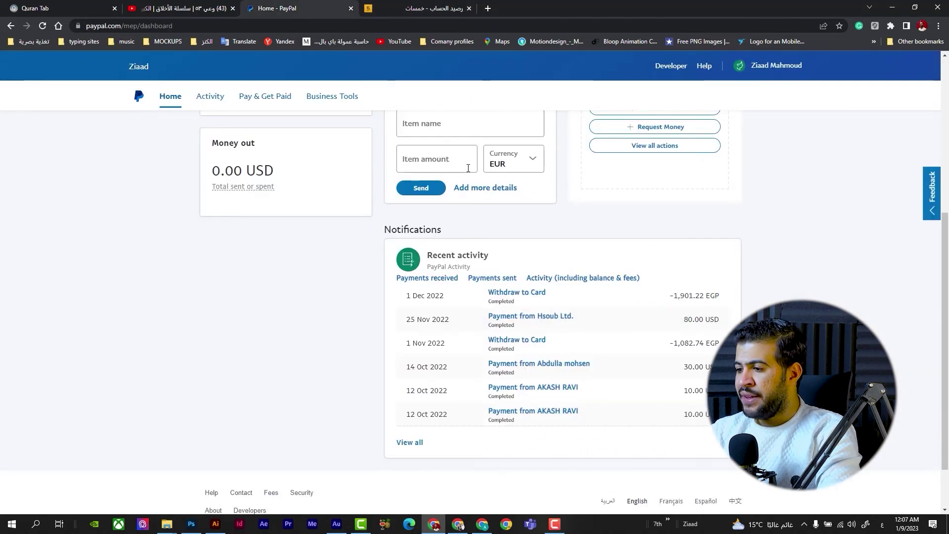